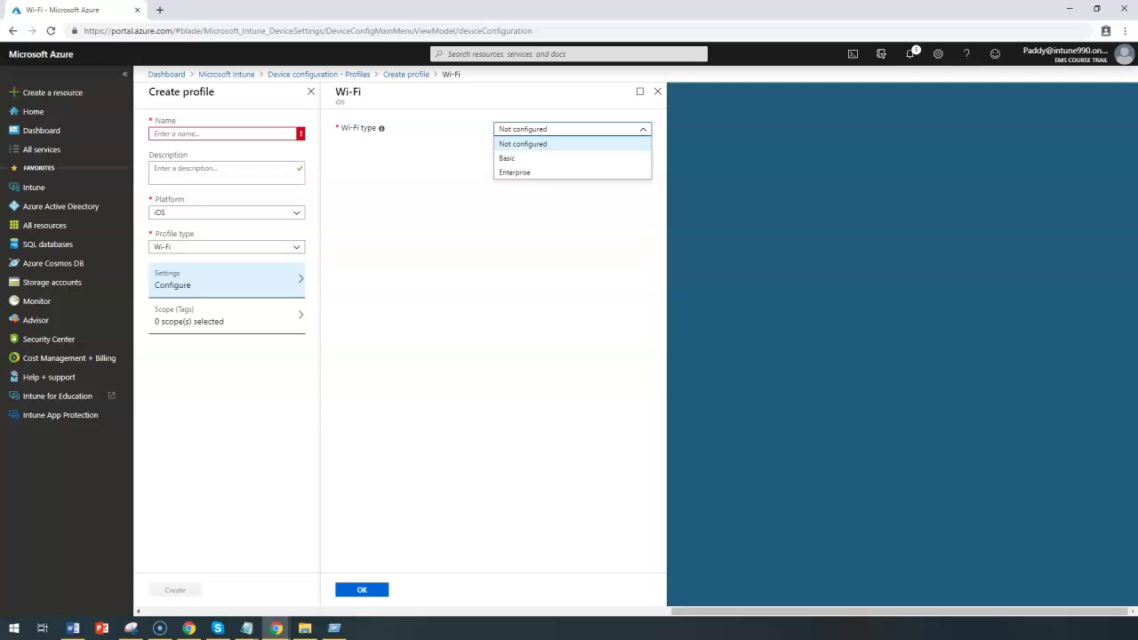
click(381, 353)
click(246, 214)
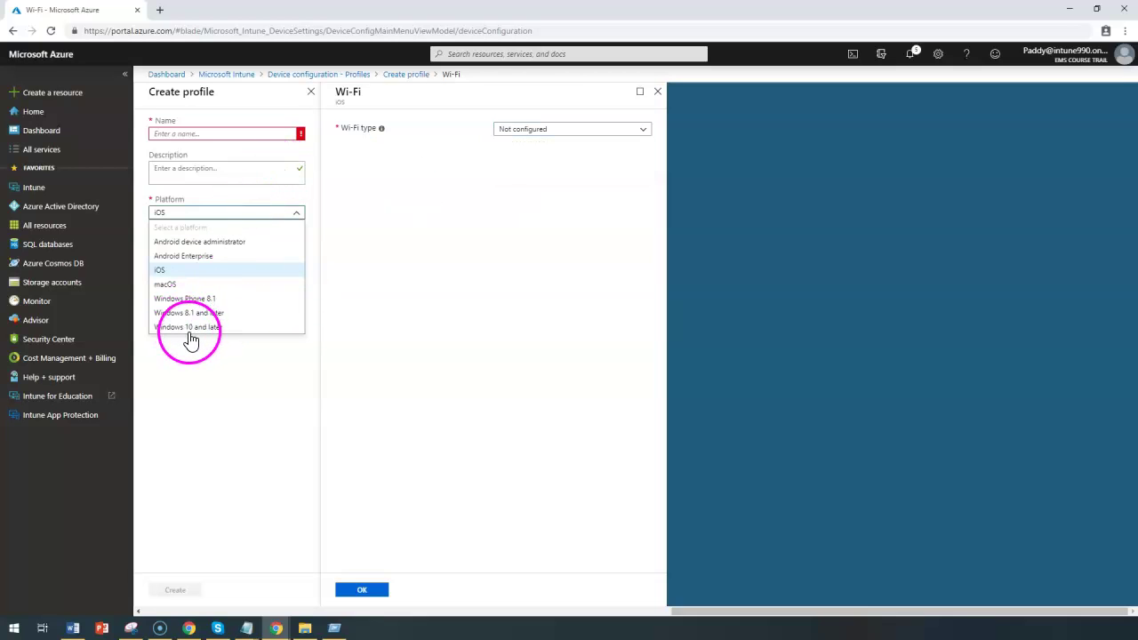
click(532, 134)
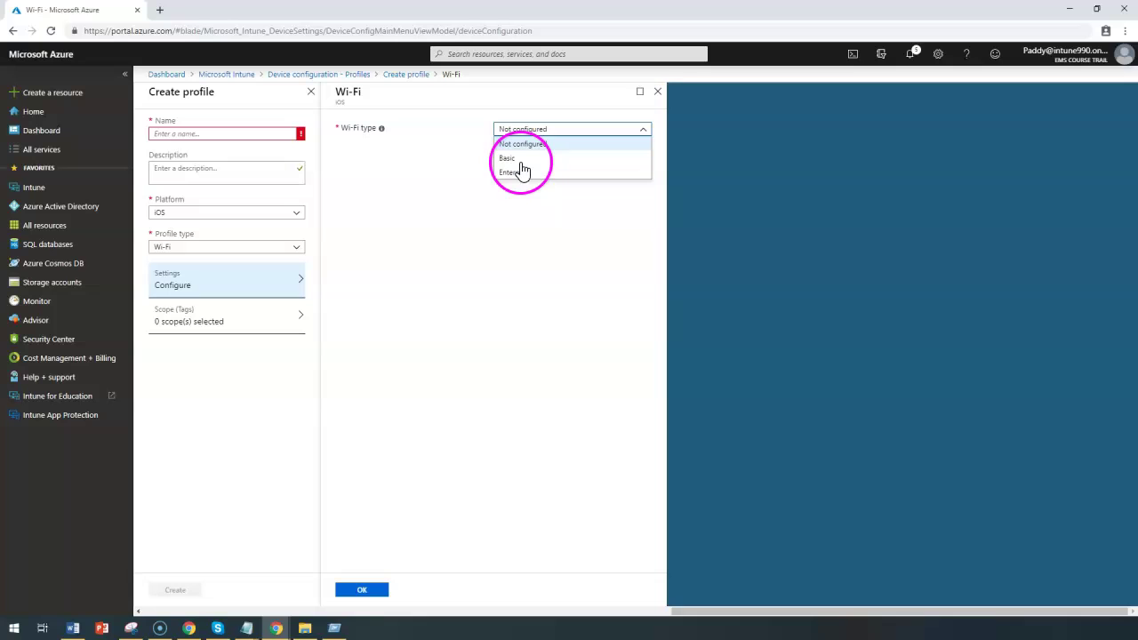
click(526, 179)
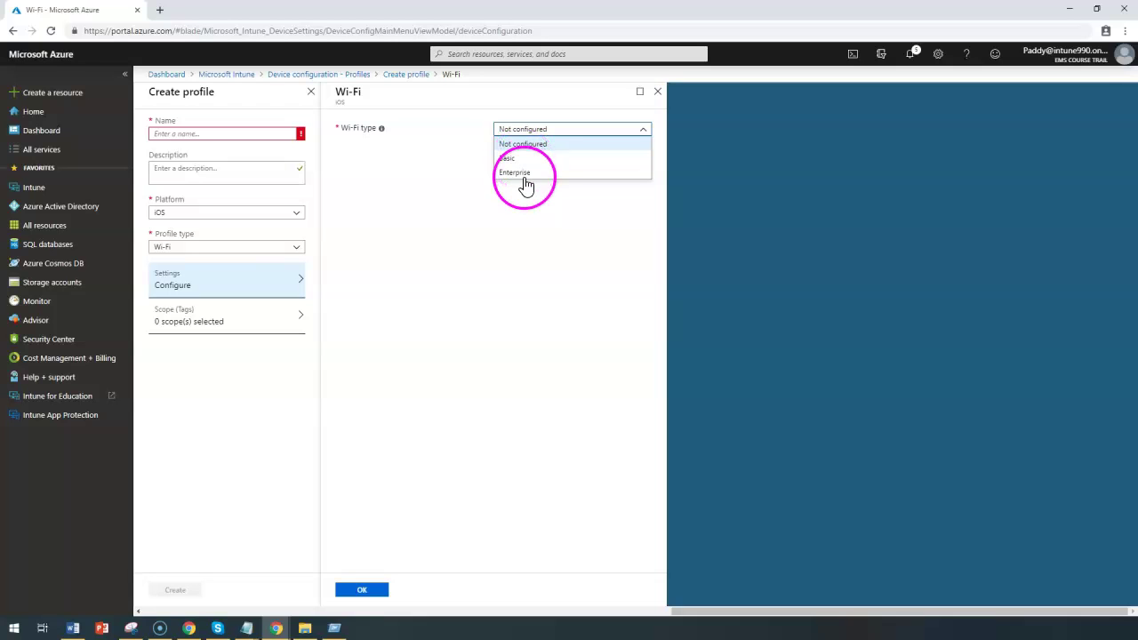
click(514, 345)
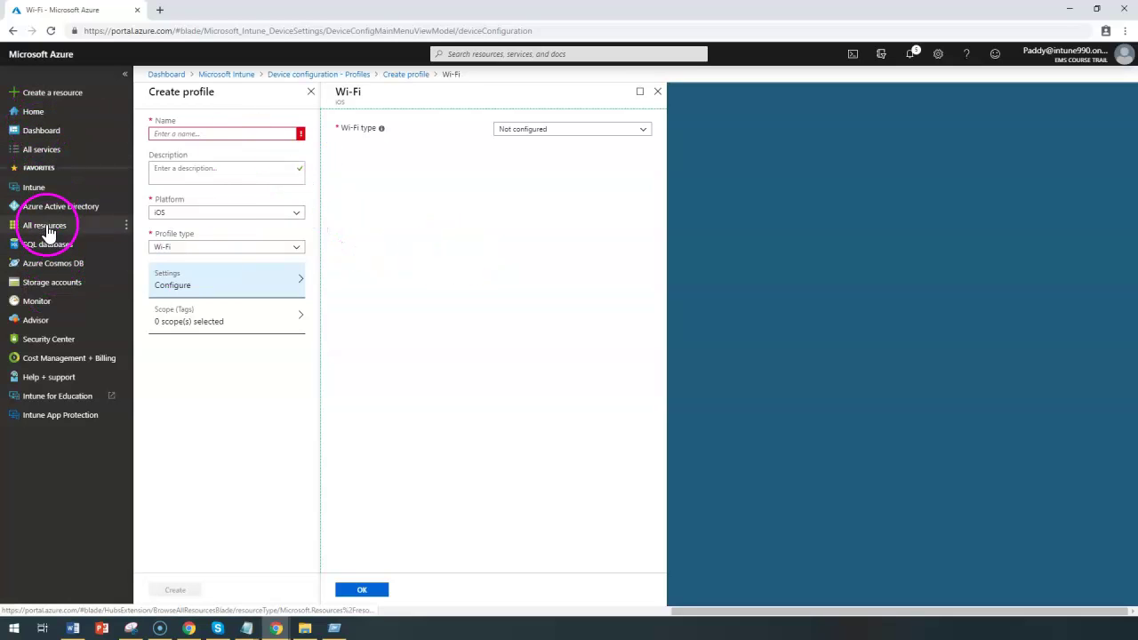
Step: Discard the unsaved profile and start creating a new device configuration profile in Intune
click(39, 187)
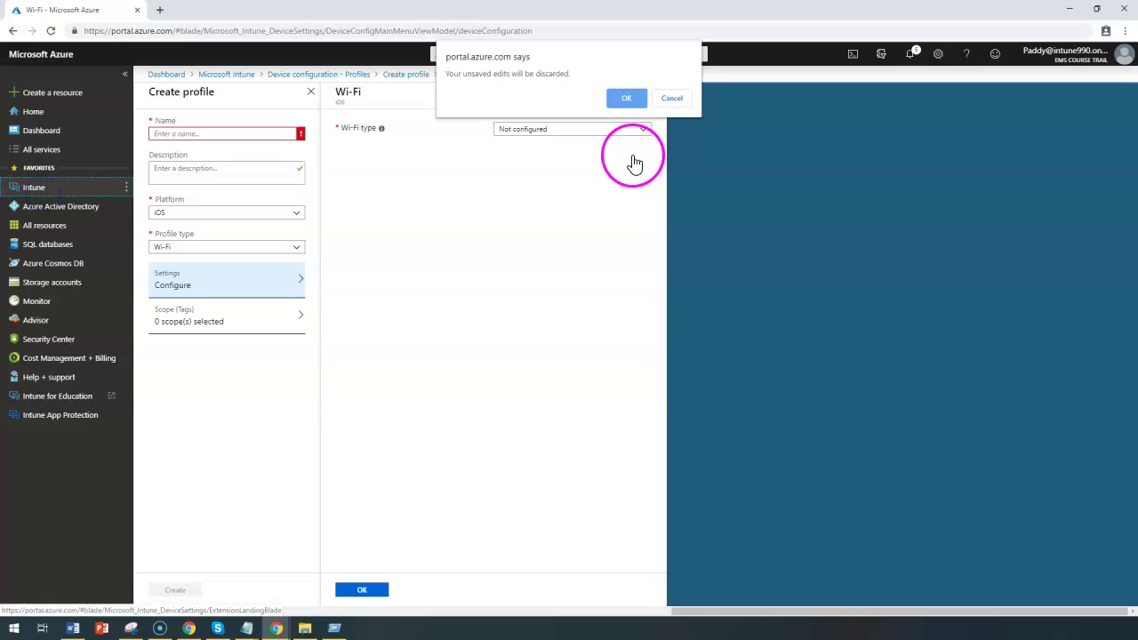
click(629, 101)
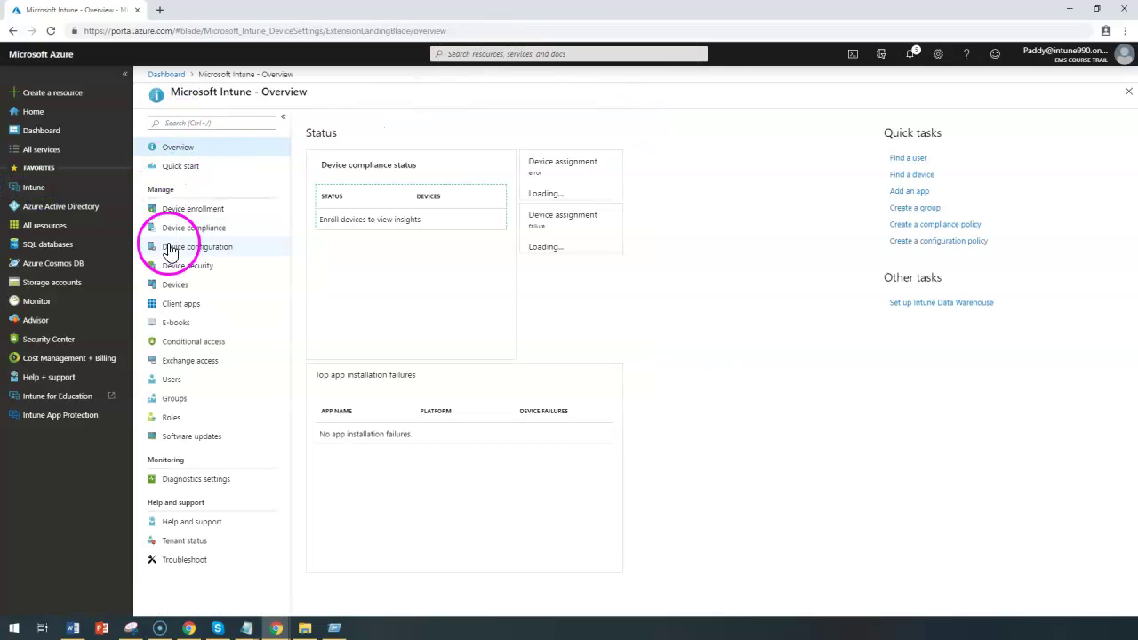
click(175, 254)
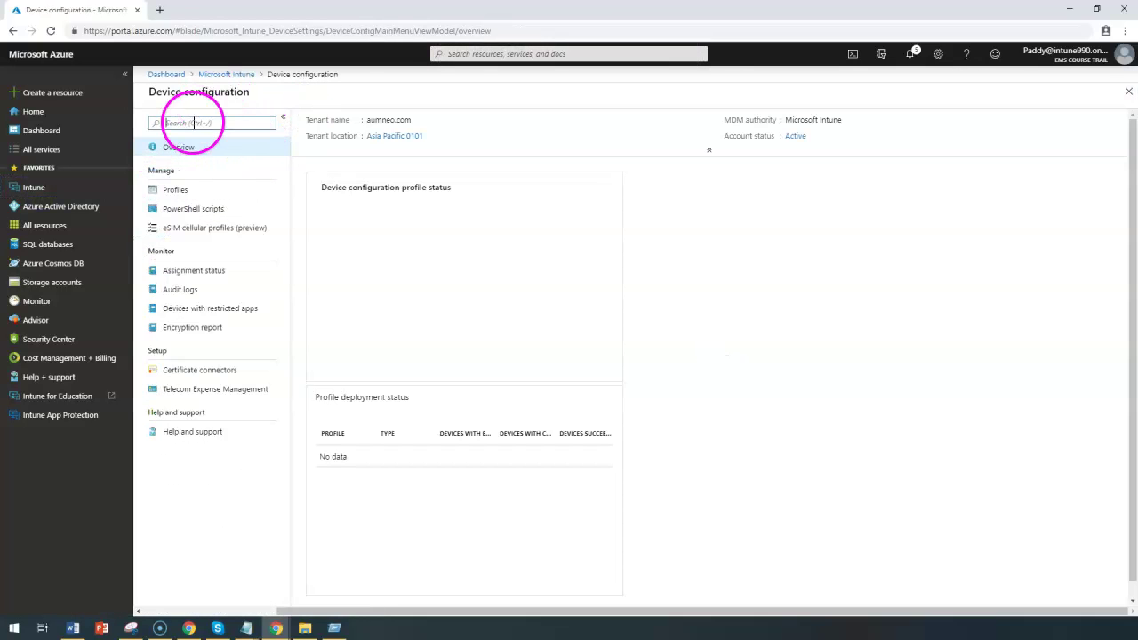
click(169, 198)
click(342, 116)
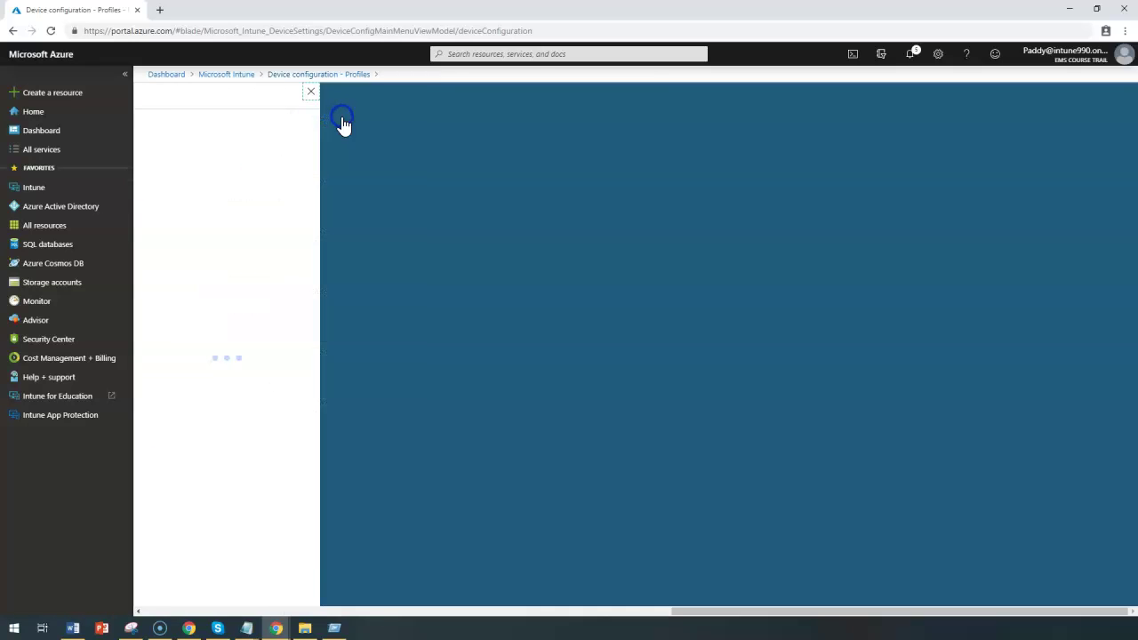
Step: Enter "Wi-Fi settings for iOS devices" as both the name and the description of the new profile
click(201, 135)
text(Wi-Fi settings for iOS devices)
key(Tab)
text(Wi-Fi settings for iOS devices)
Step: Set the profile's platform to iOS and its profile type to Wi-Fi
click(226, 213)
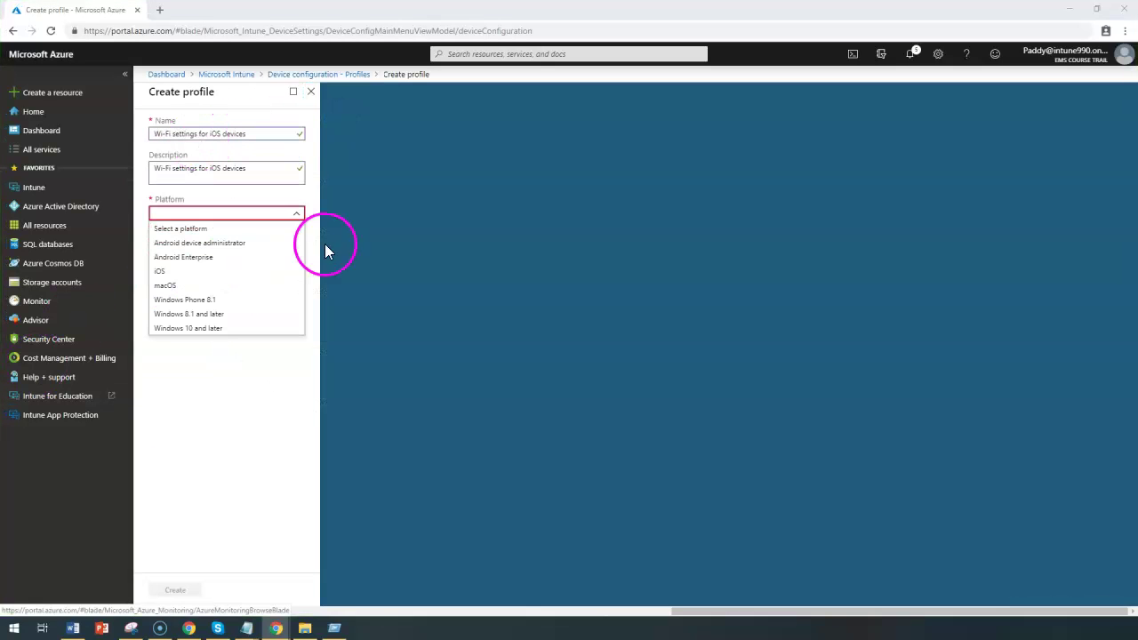
click(185, 171)
click(170, 216)
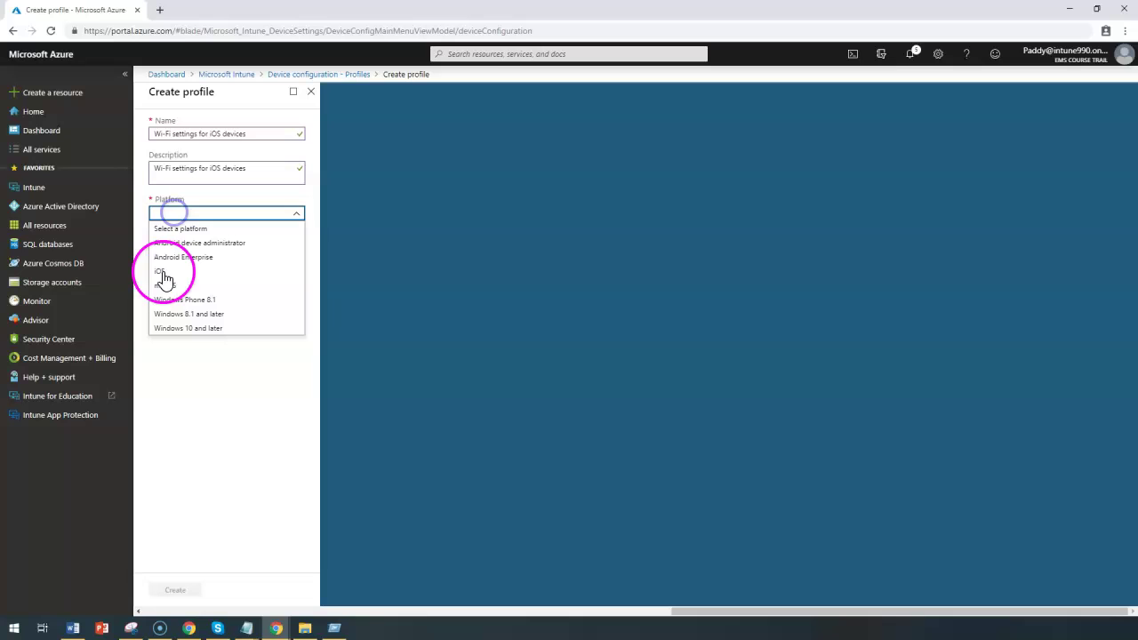
click(160, 272)
click(172, 247)
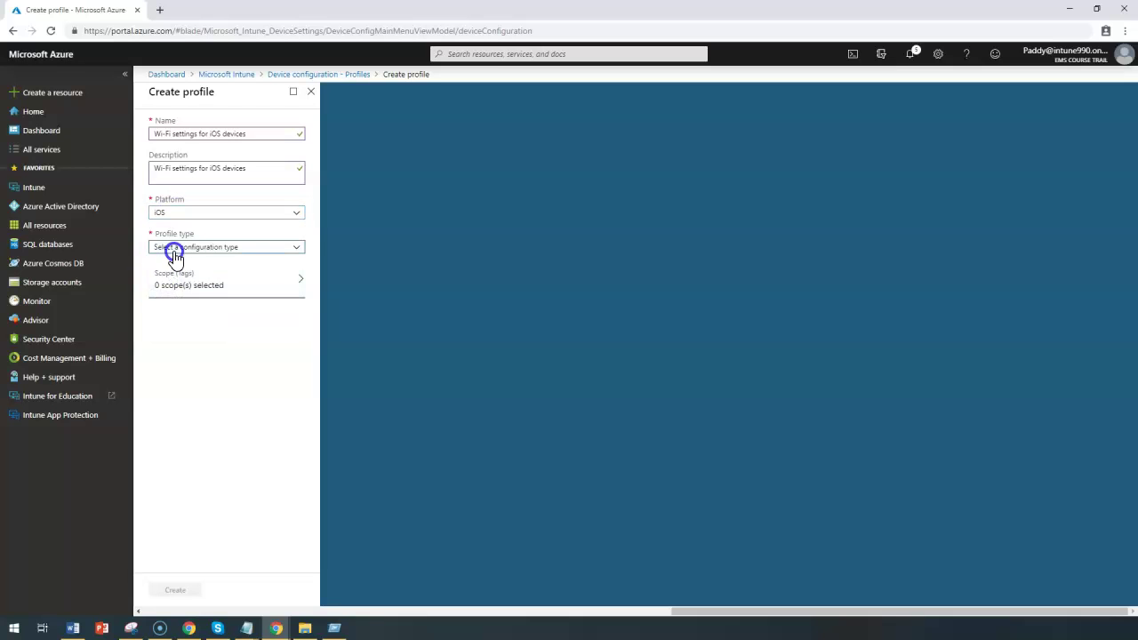
click(178, 391)
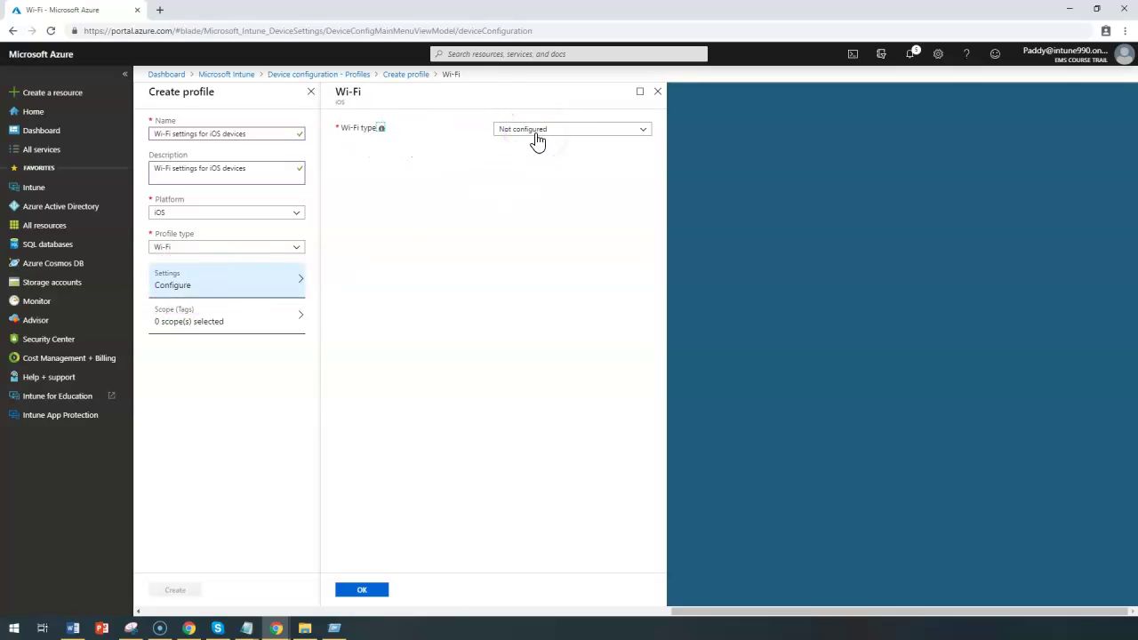
Step: Set the Wi-Fi type to Basic and enable automatic connection
click(535, 143)
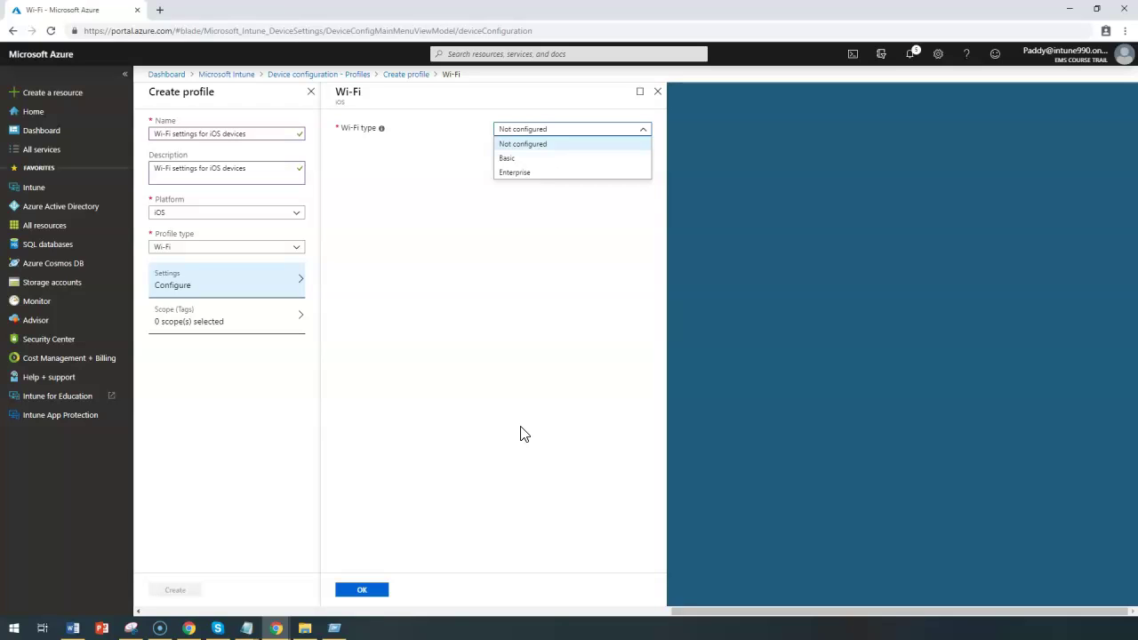
click(509, 158)
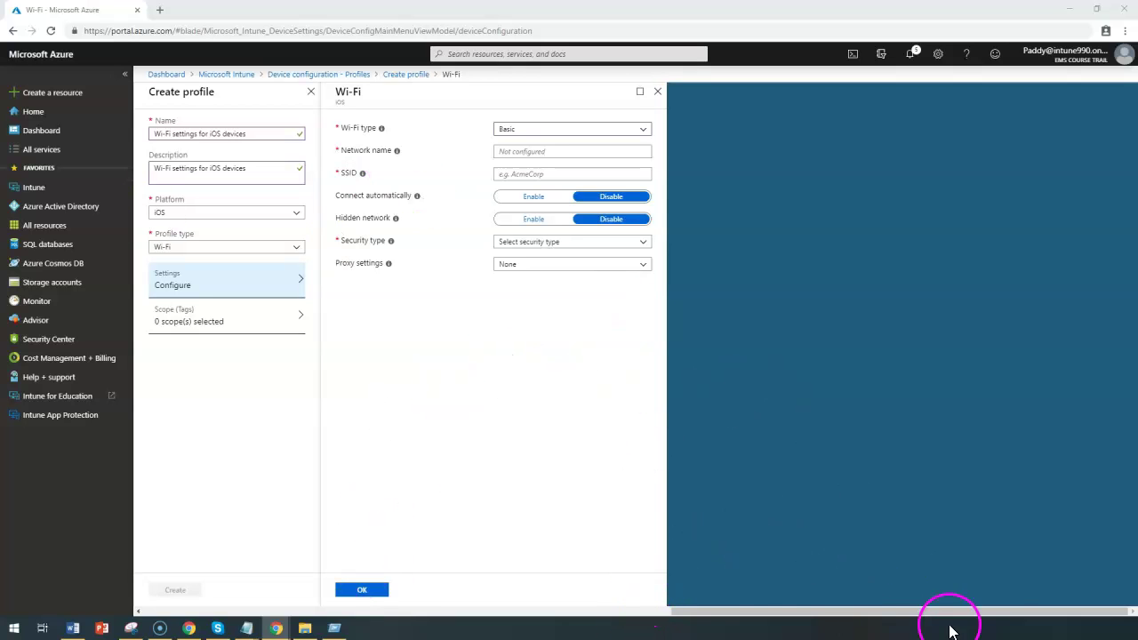
drag(501, 169, 315, 160)
click(522, 173)
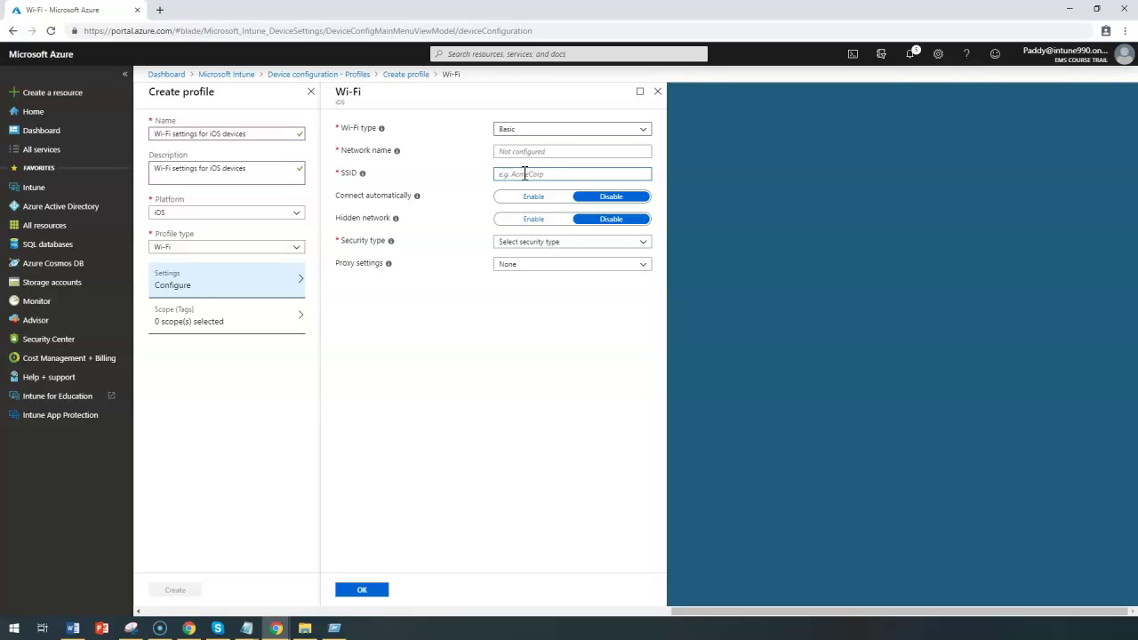
click(518, 173)
drag(369, 194, 405, 196)
click(527, 197)
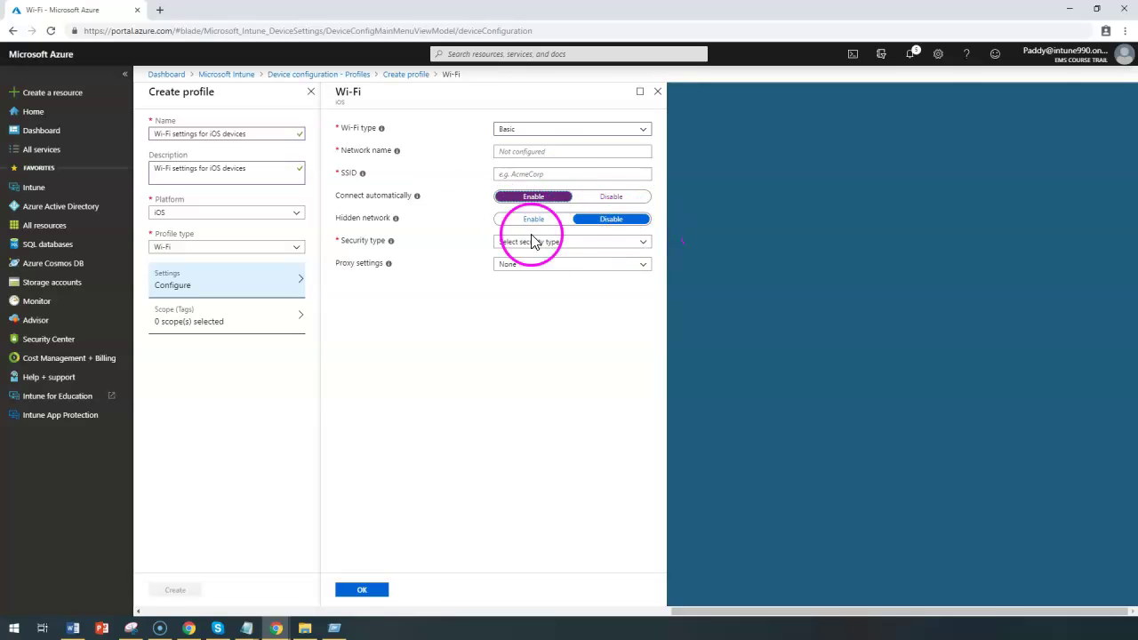
Step: Set the security type of the Basic Wi-Fi configuration to WPA/WPA2-Personal
drag(338, 220, 370, 223)
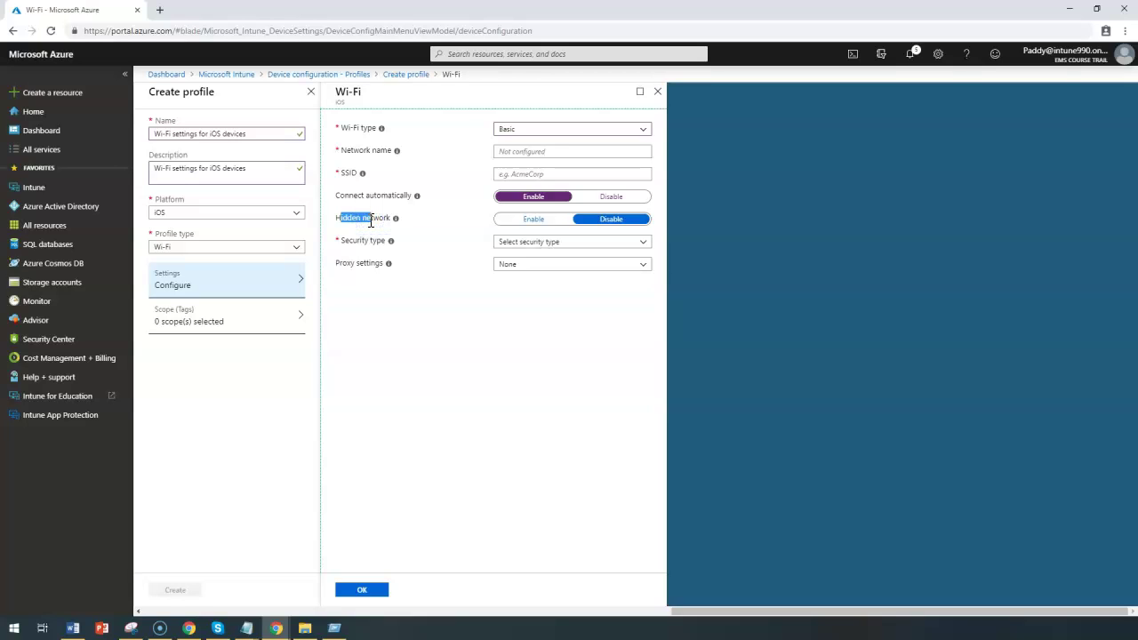
double_click(498, 235)
drag(338, 237, 372, 240)
click(531, 248)
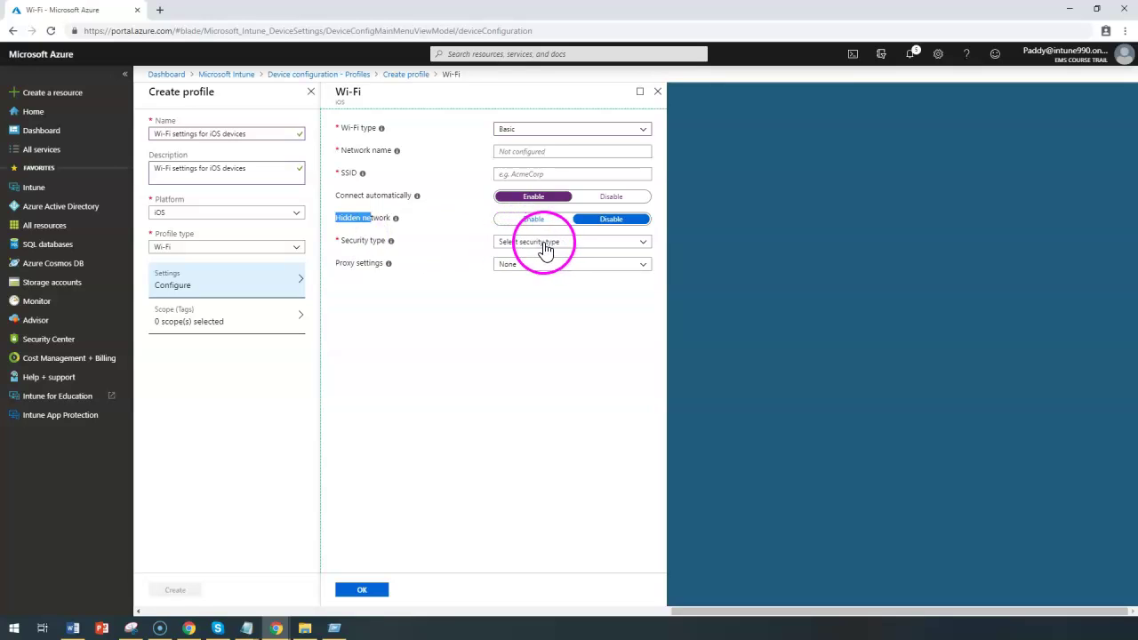
click(538, 245)
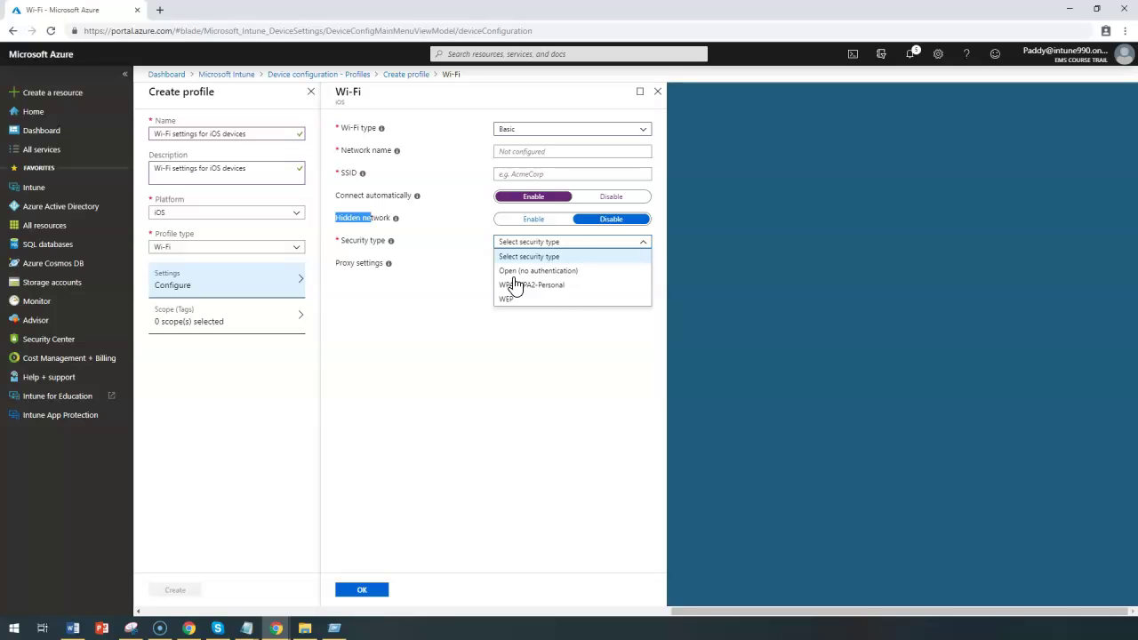
click(556, 287)
click(559, 291)
click(533, 264)
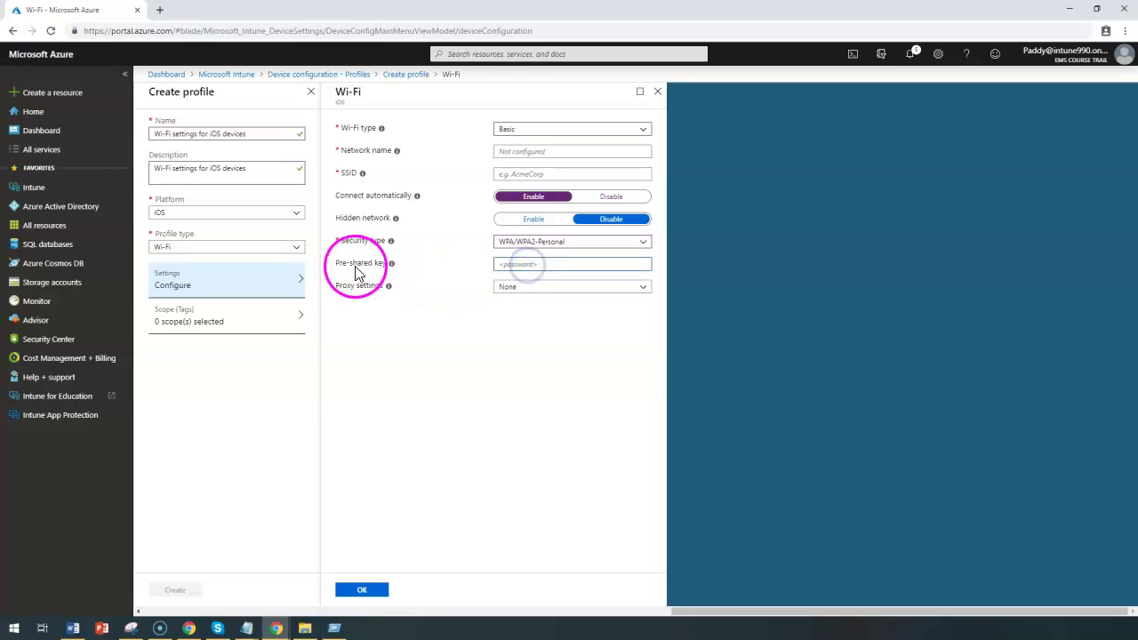
drag(338, 263, 386, 263)
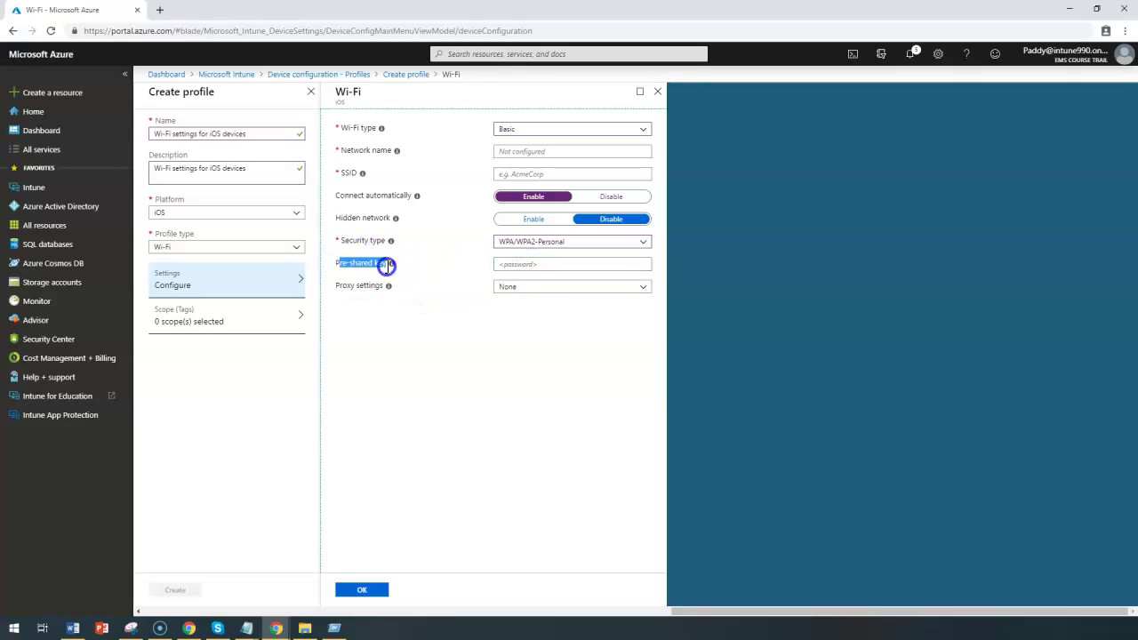
Step: Try the Manual proxy option for the Basic Wi-Fi configuration and switch the proxy settings to Automatic
click(526, 287)
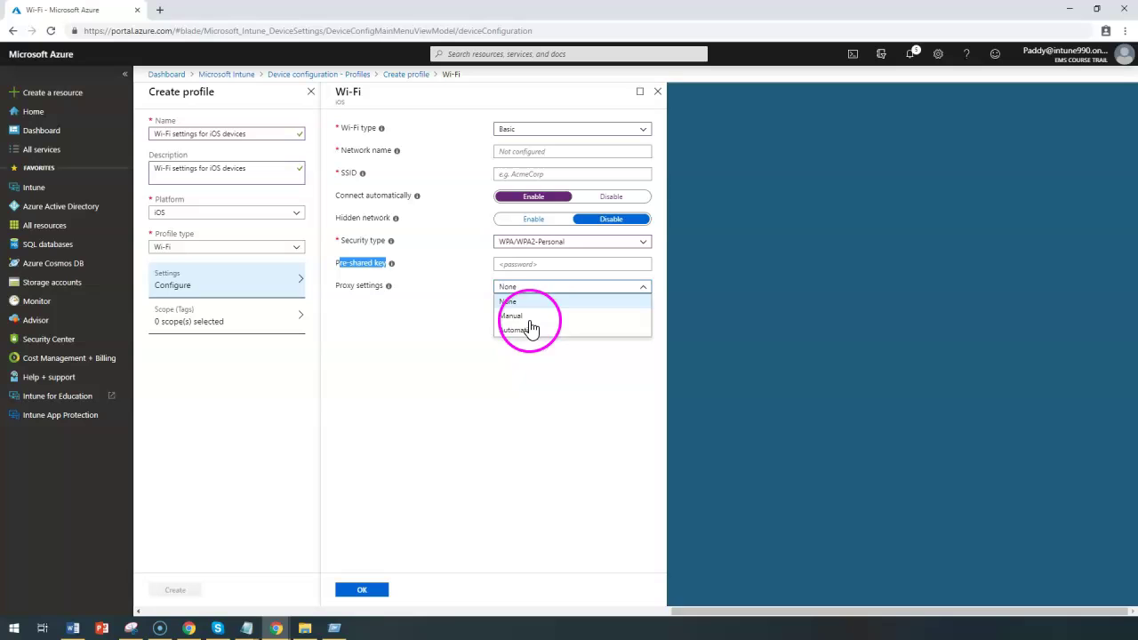
click(529, 319)
click(520, 308)
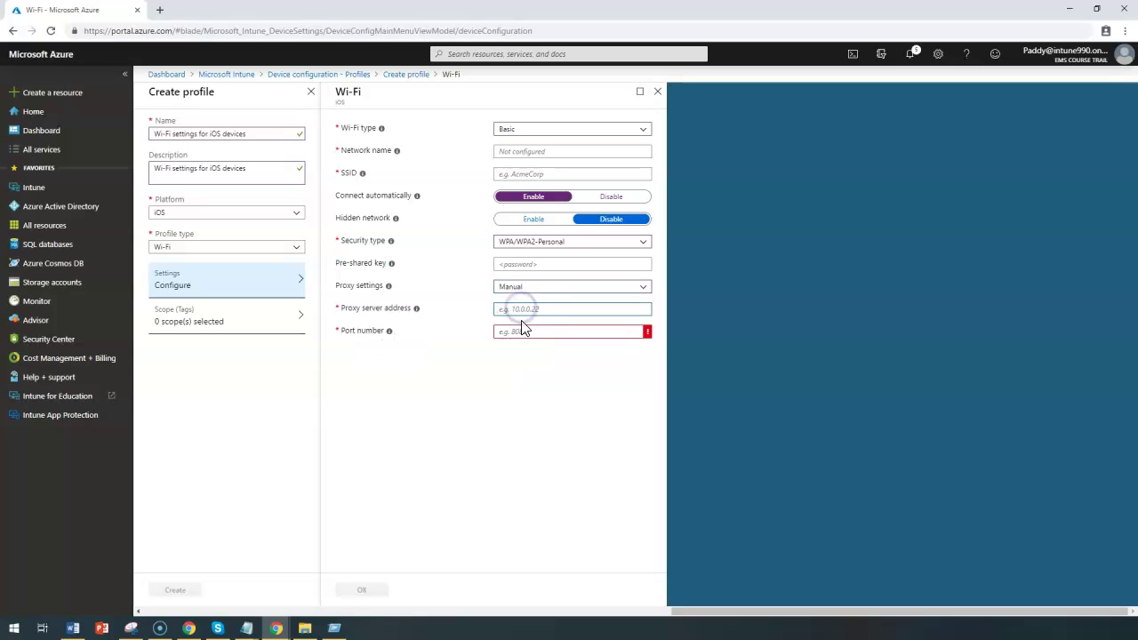
click(521, 287)
click(516, 326)
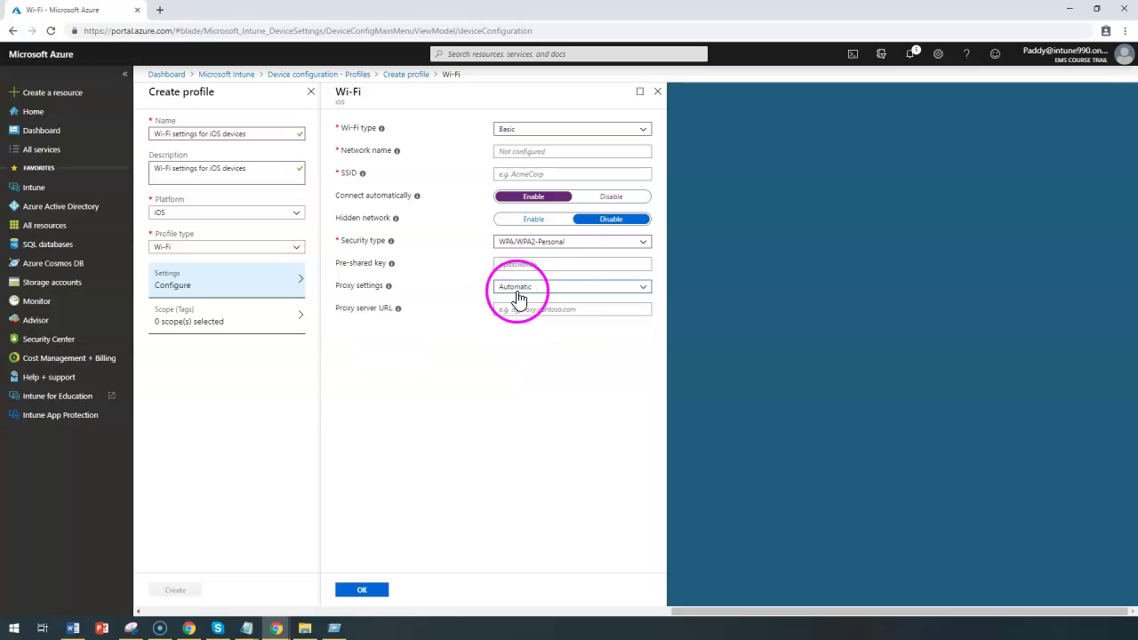
click(539, 309)
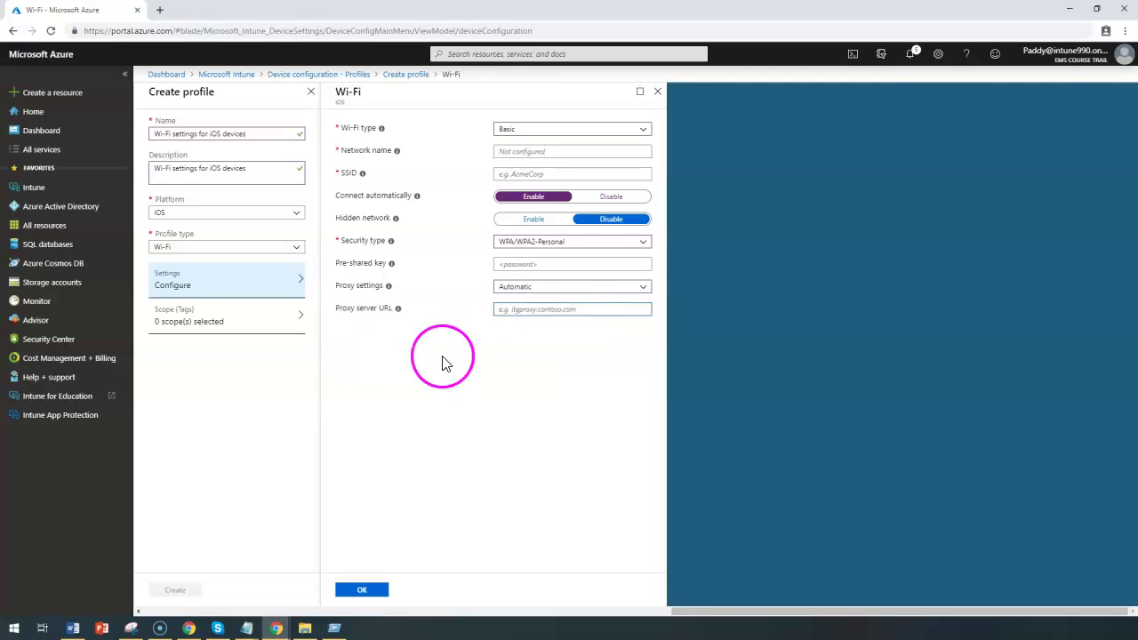
Step: Change the Wi-Fi type of the iOS profile to Enterprise
drag(332, 91, 436, 229)
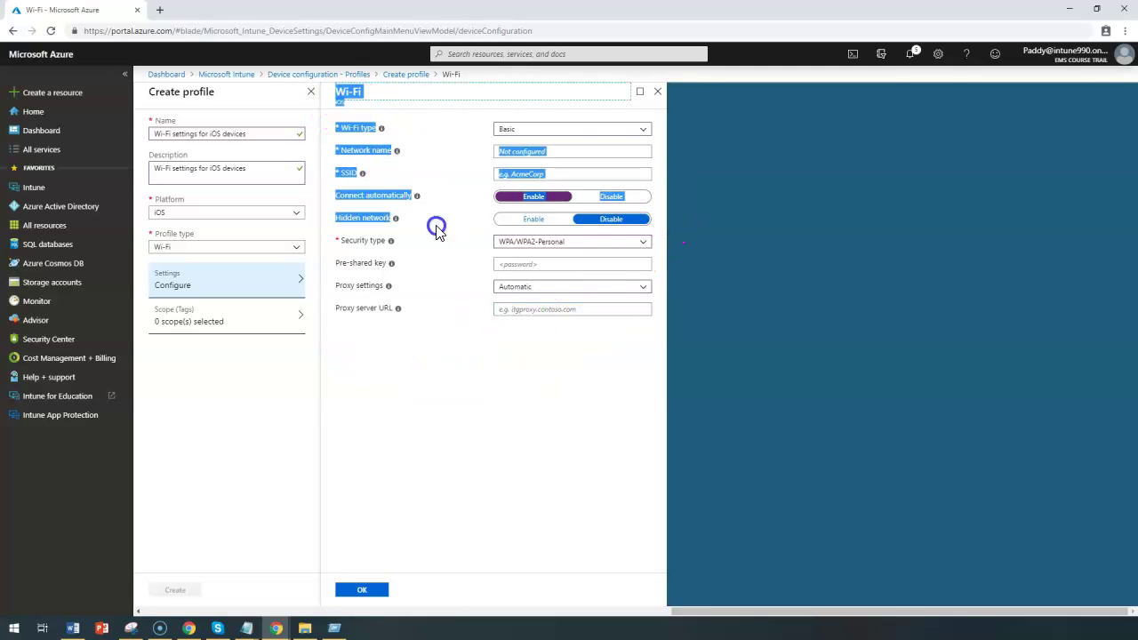
drag(488, 335, 537, 122)
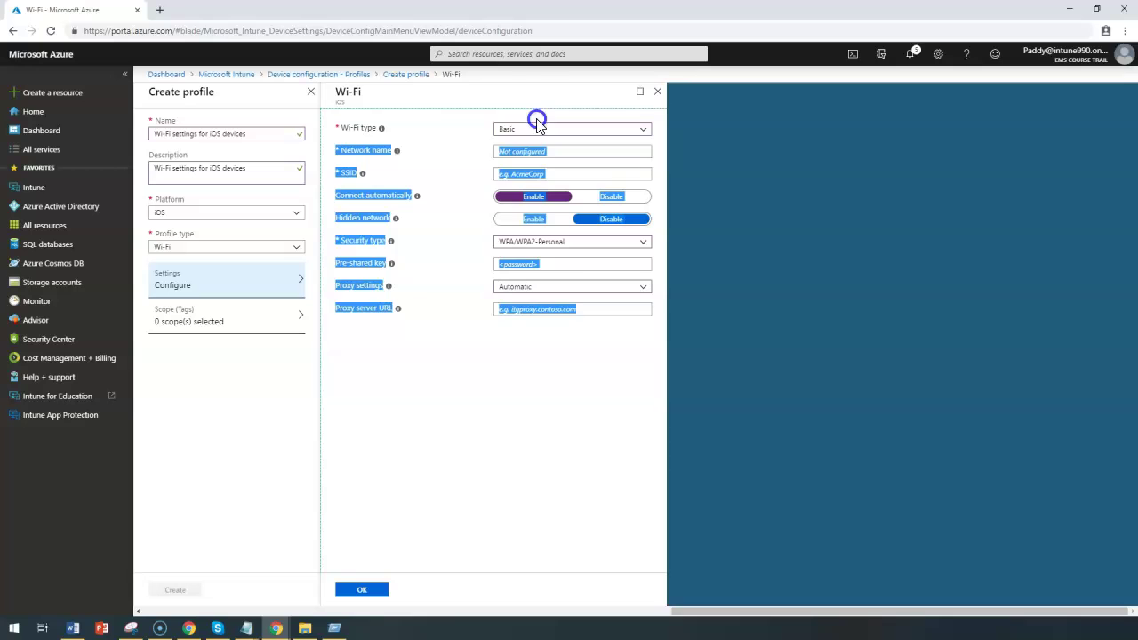
click(474, 133)
click(526, 133)
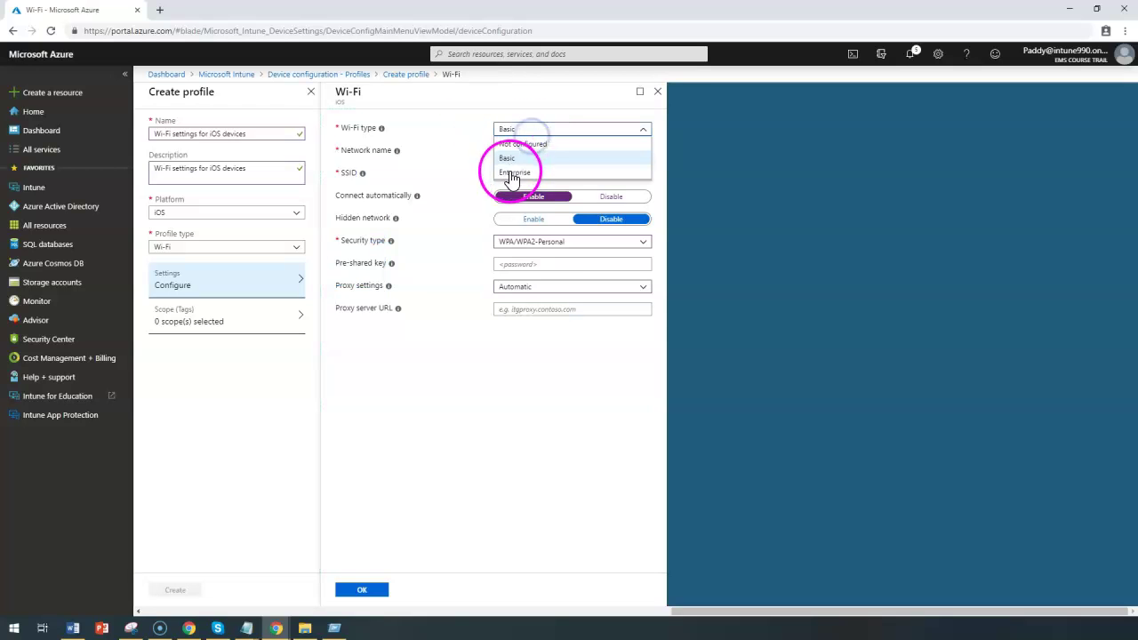
click(511, 170)
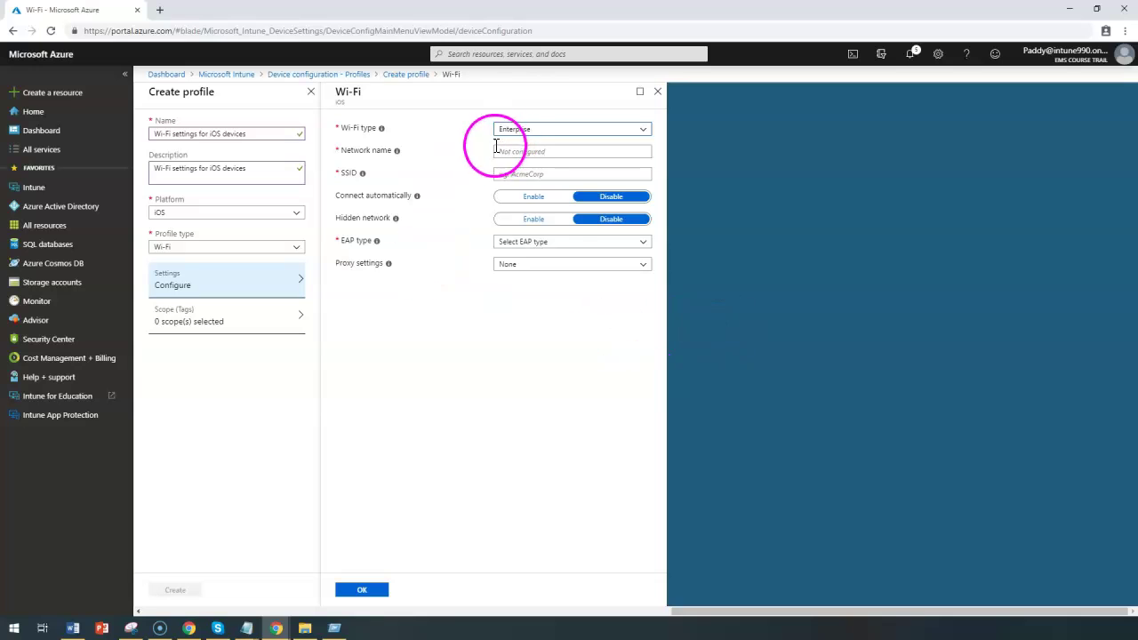
Step: Enable automatic connection for the Enterprise Wi-Fi configuration, leaving the network name and SSID empty
click(525, 150)
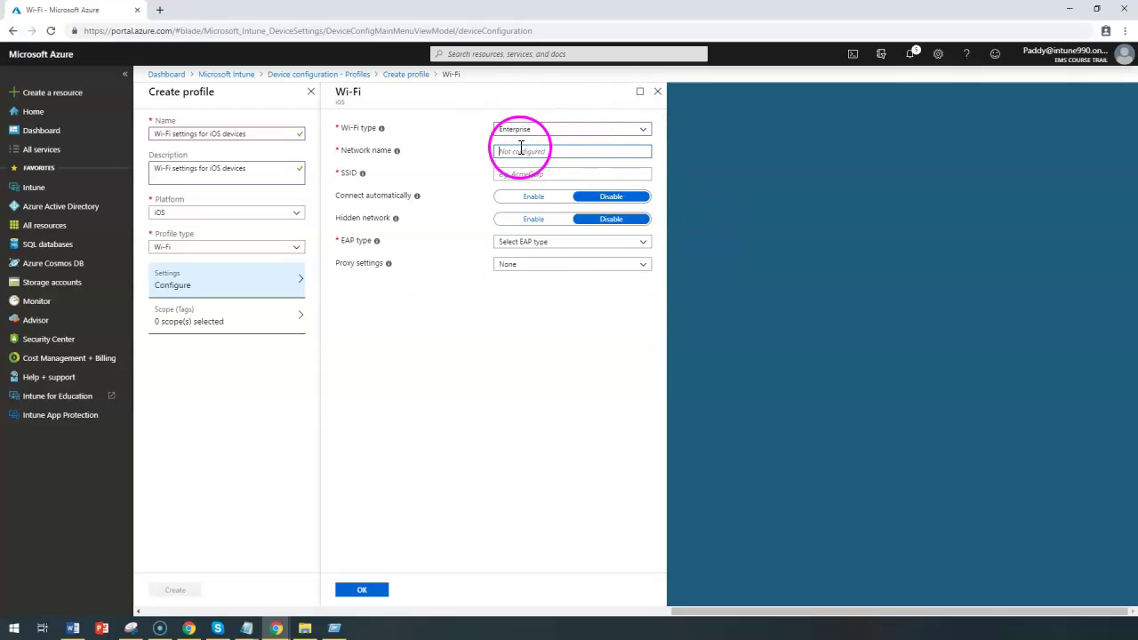
click(523, 148)
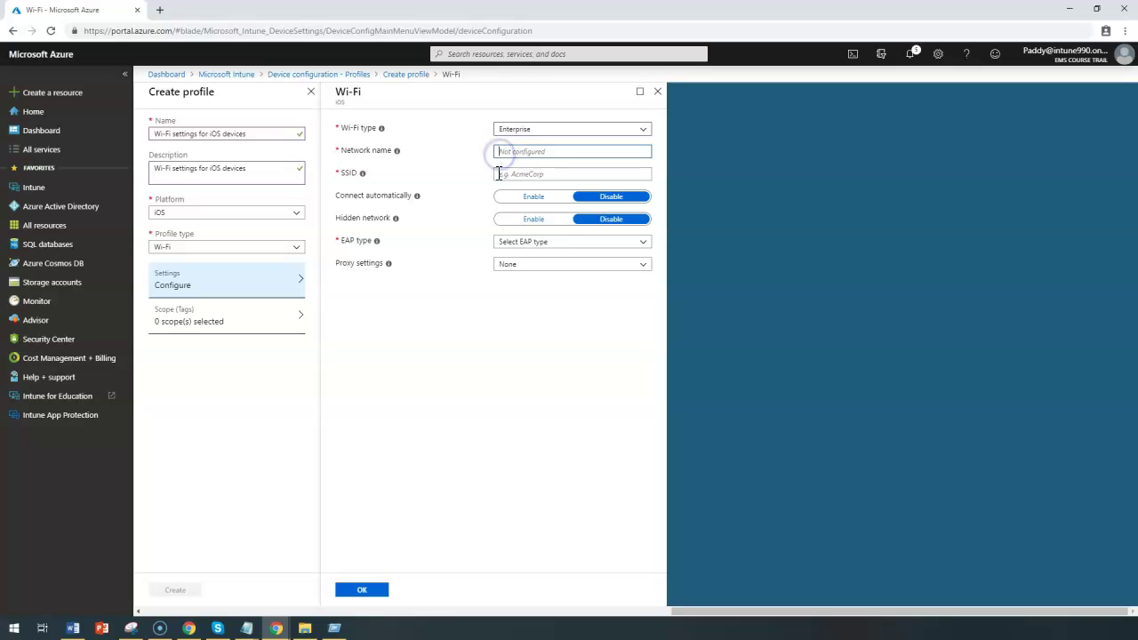
click(499, 173)
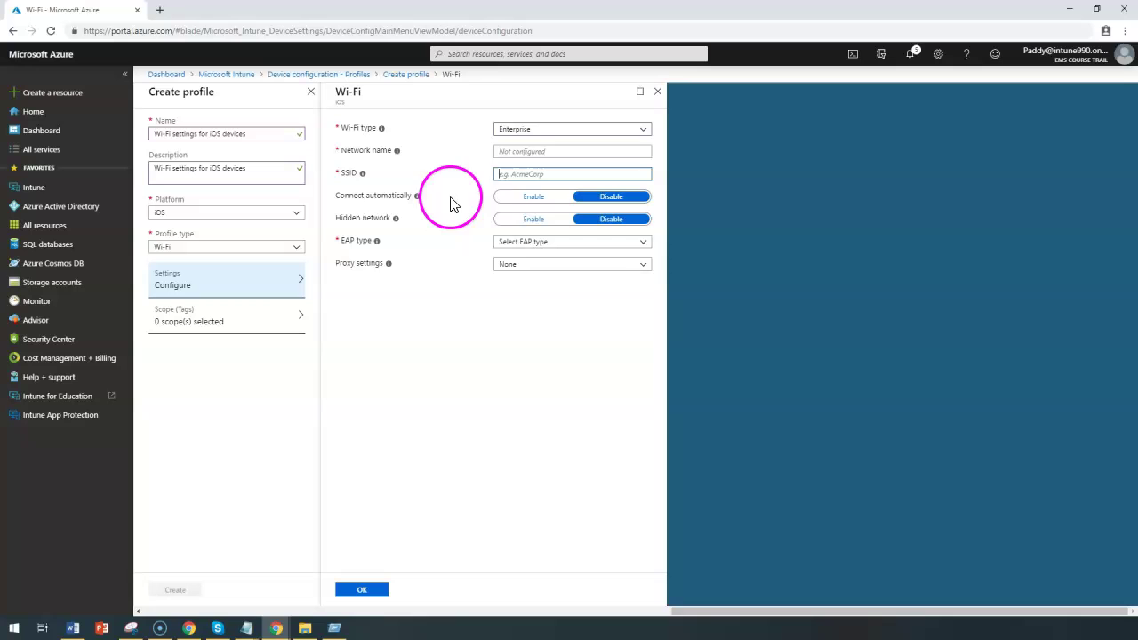
click(533, 199)
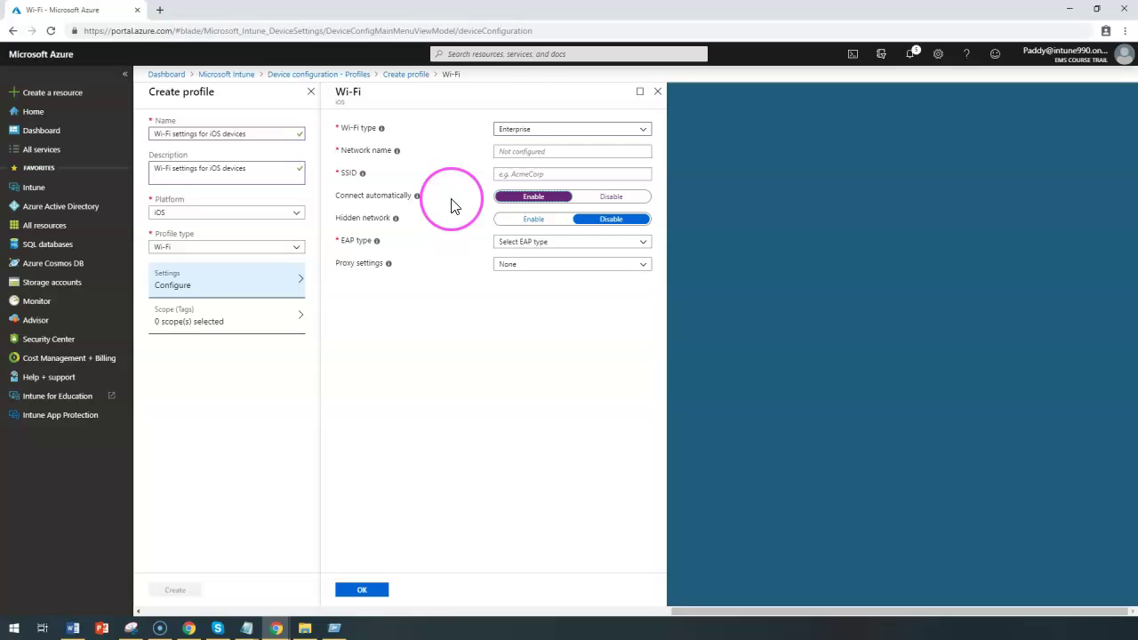
Step: Enable the hidden network setting and switch it back to Disable
click(341, 218)
drag(386, 213, 396, 218)
click(508, 218)
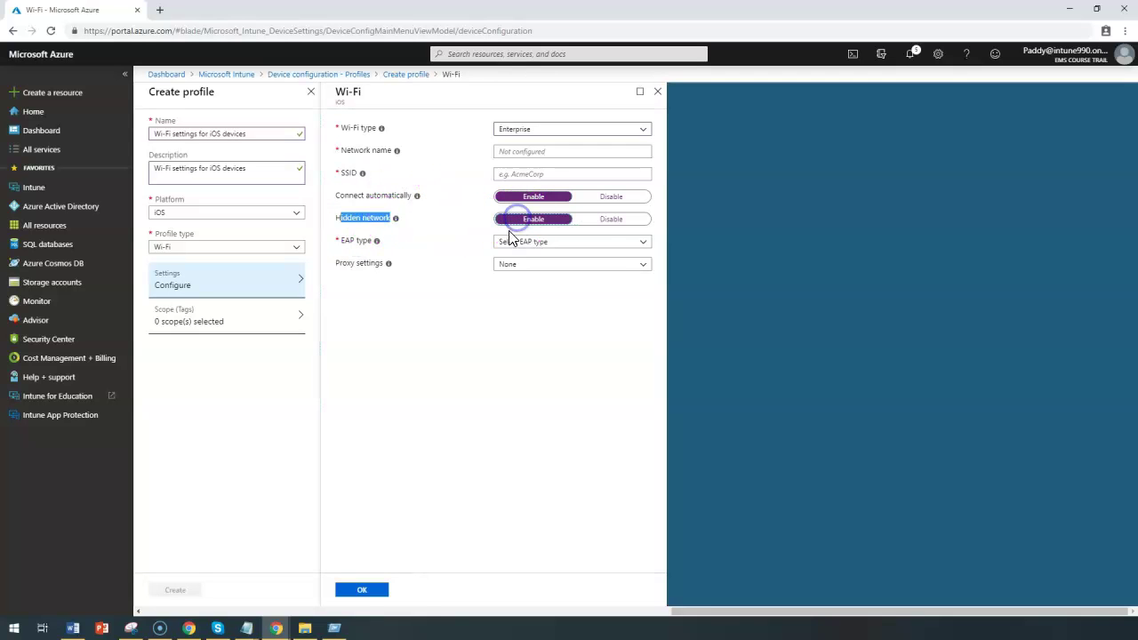
click(608, 220)
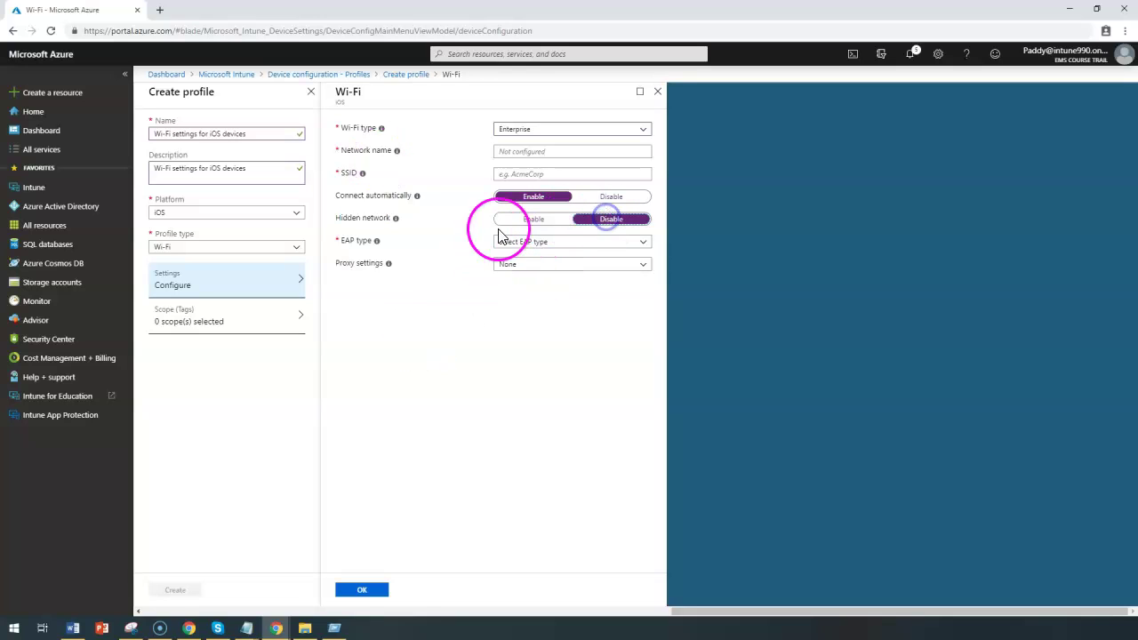
Step: Examine the available EAP types for the Enterprise Wi-Fi configuration without choosing one
click(341, 241)
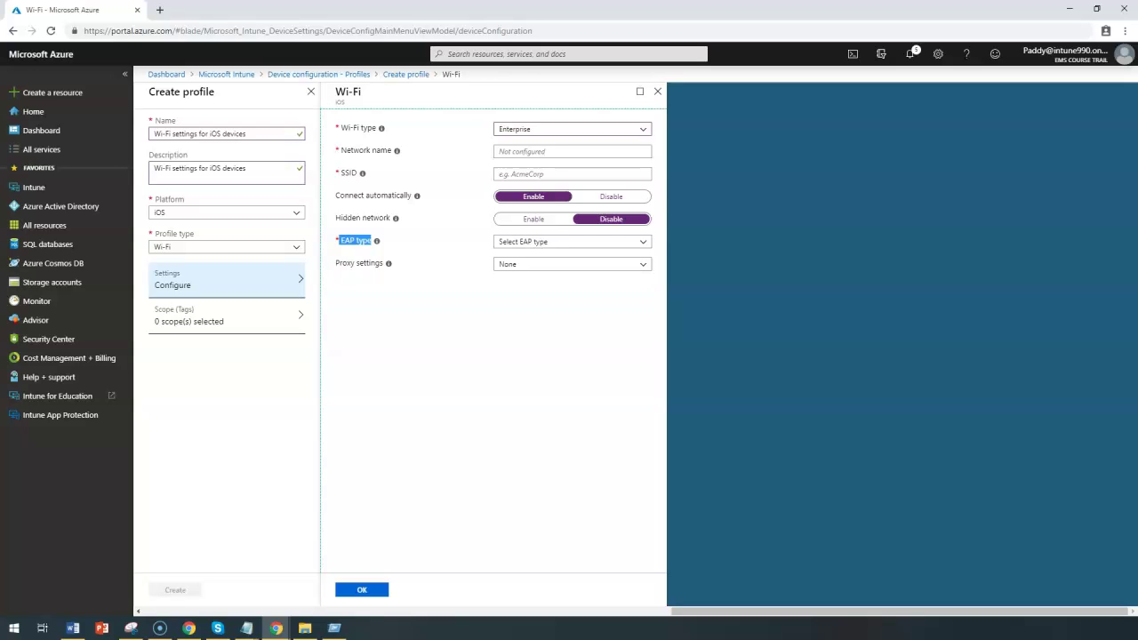
click(543, 242)
click(578, 258)
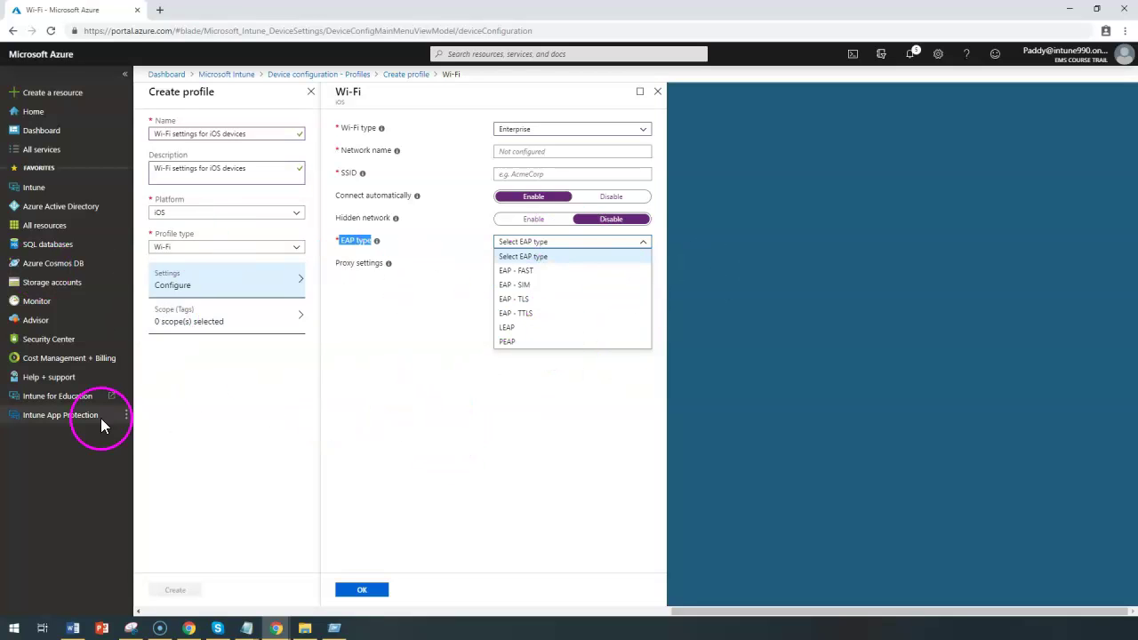
click(371, 314)
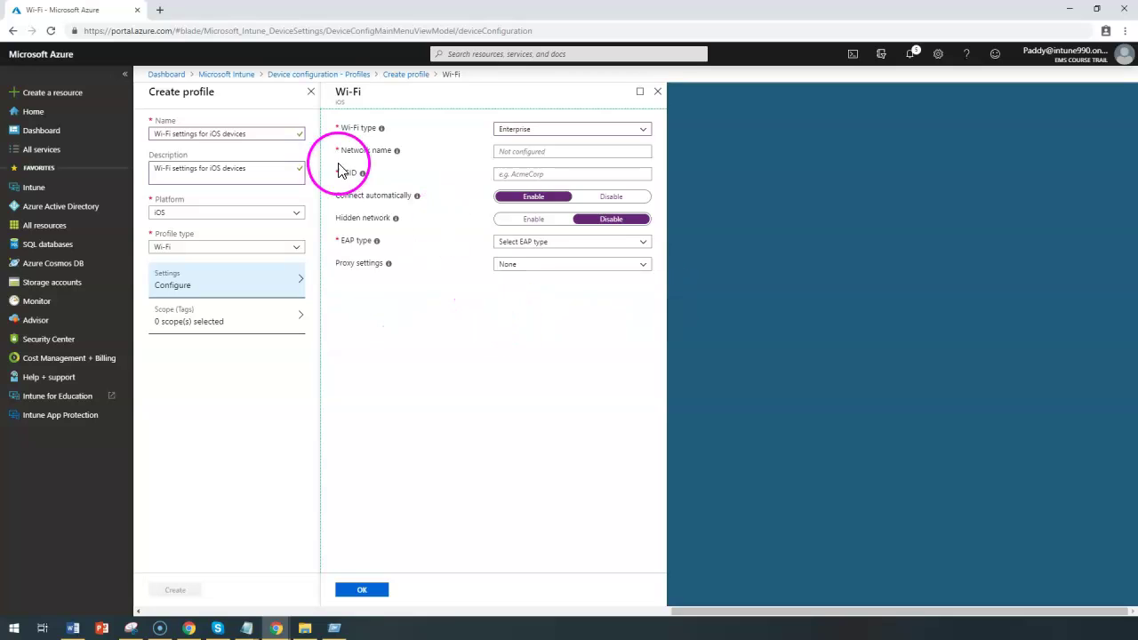
drag(339, 89, 503, 300)
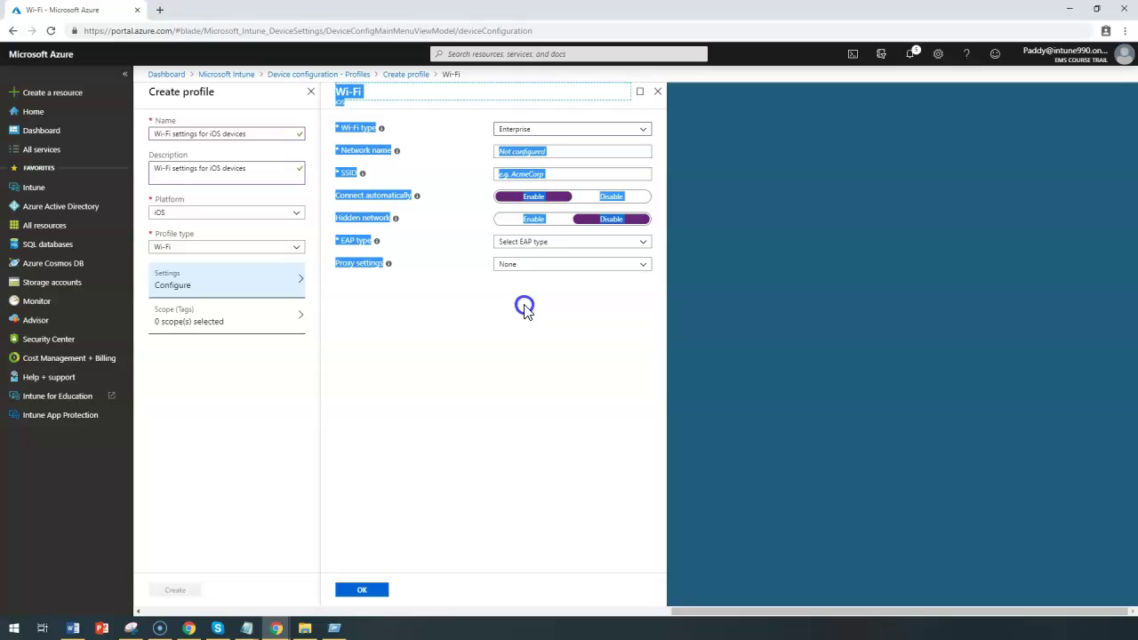
click(435, 369)
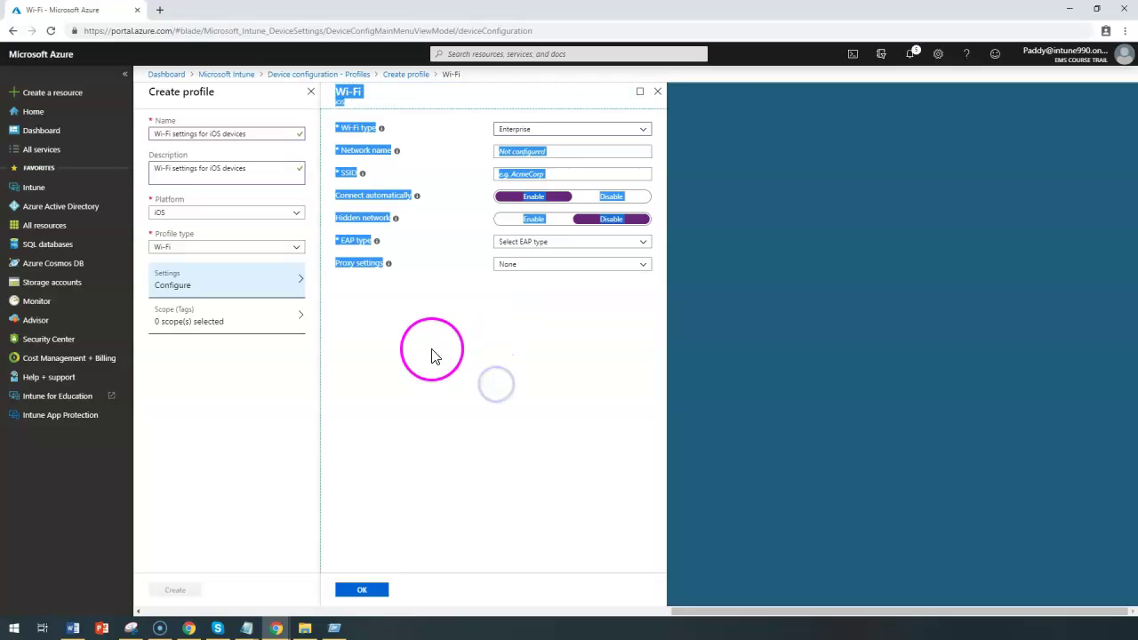
click(397, 131)
click(444, 133)
click(401, 171)
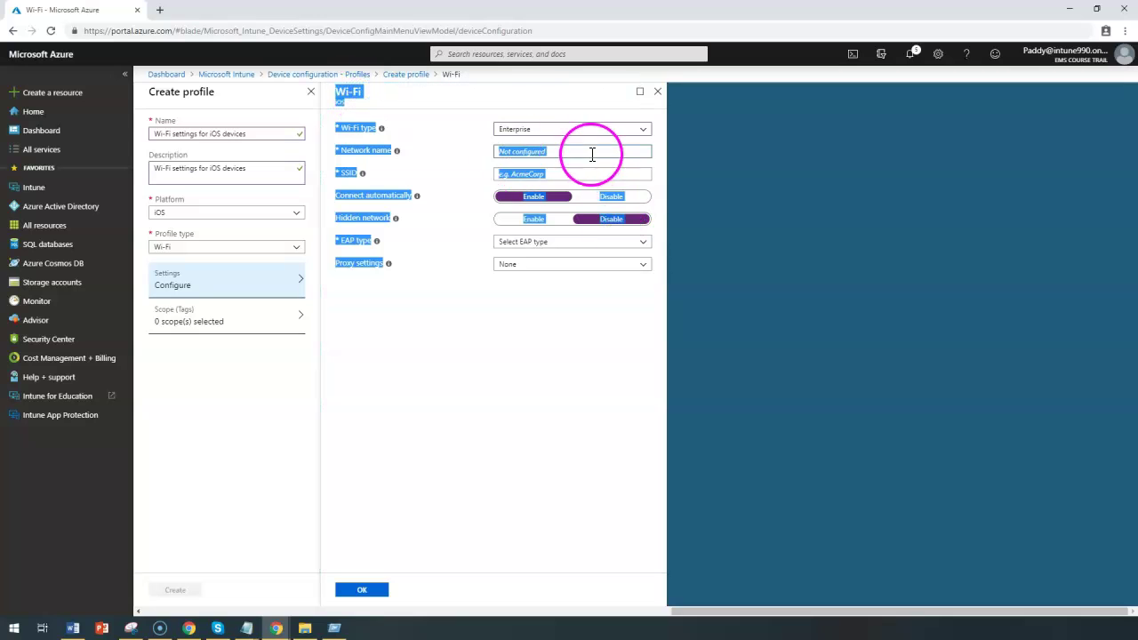
click(556, 371)
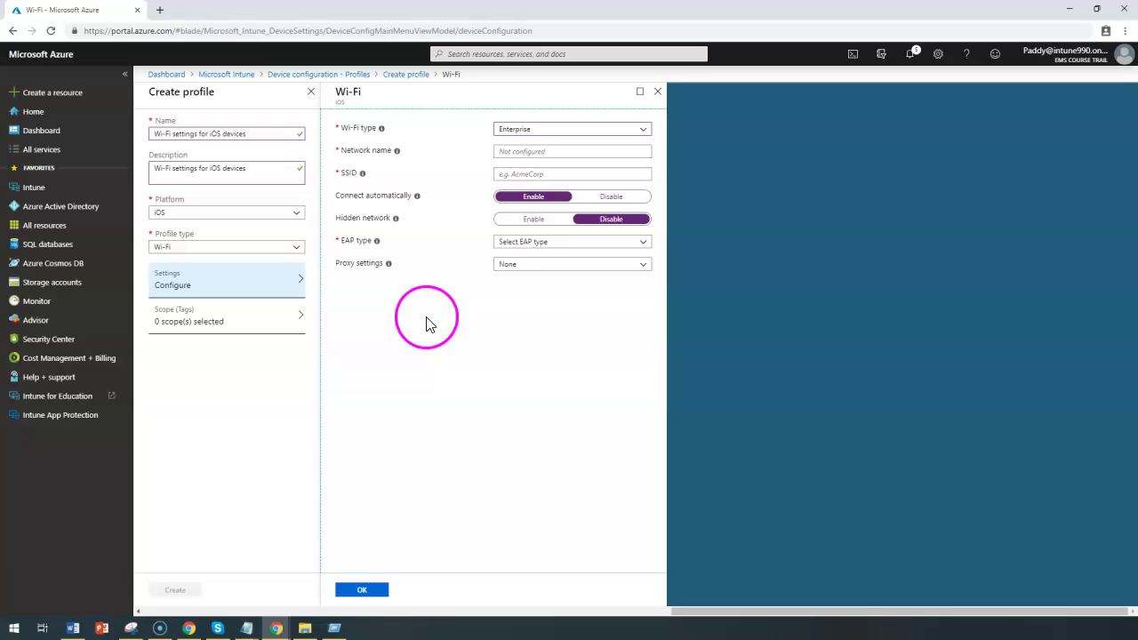
Step: Fill in the network name Asia-MUM-Off1 and the SSID CorpMum, with EAP - TLS as the EAP type
click(570, 150)
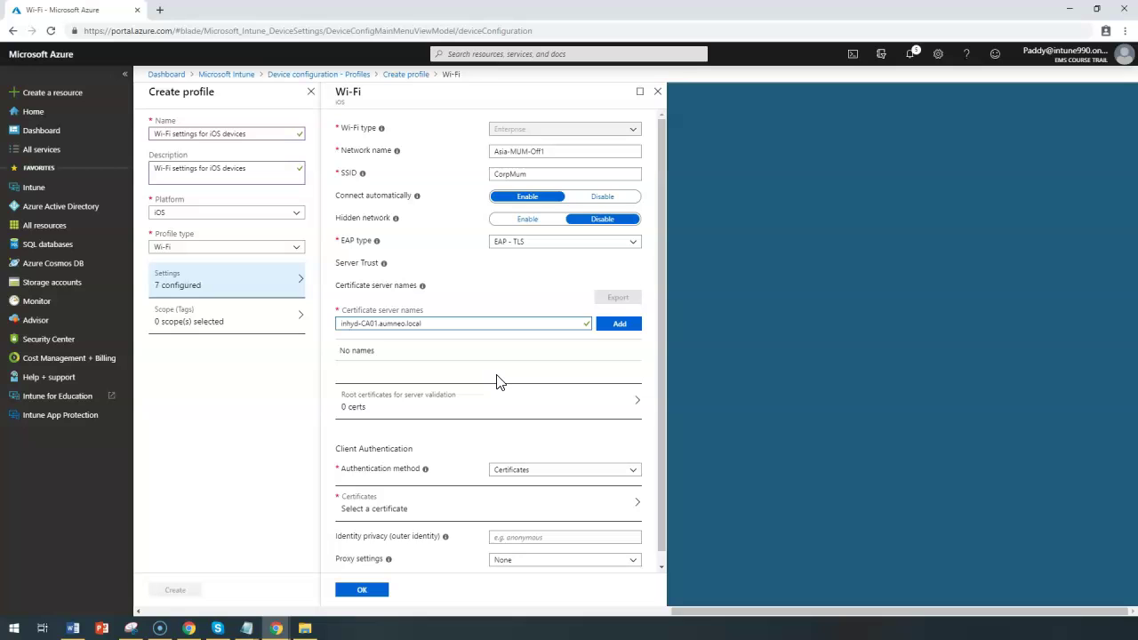
drag(345, 151, 391, 151)
drag(383, 152, 521, 151)
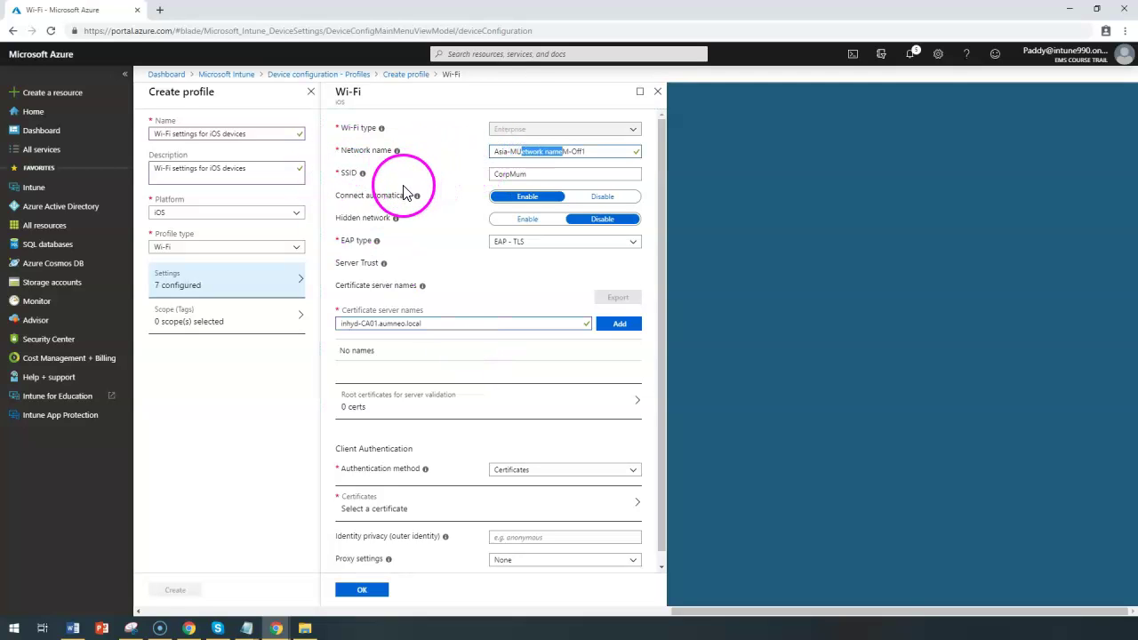
click(520, 172)
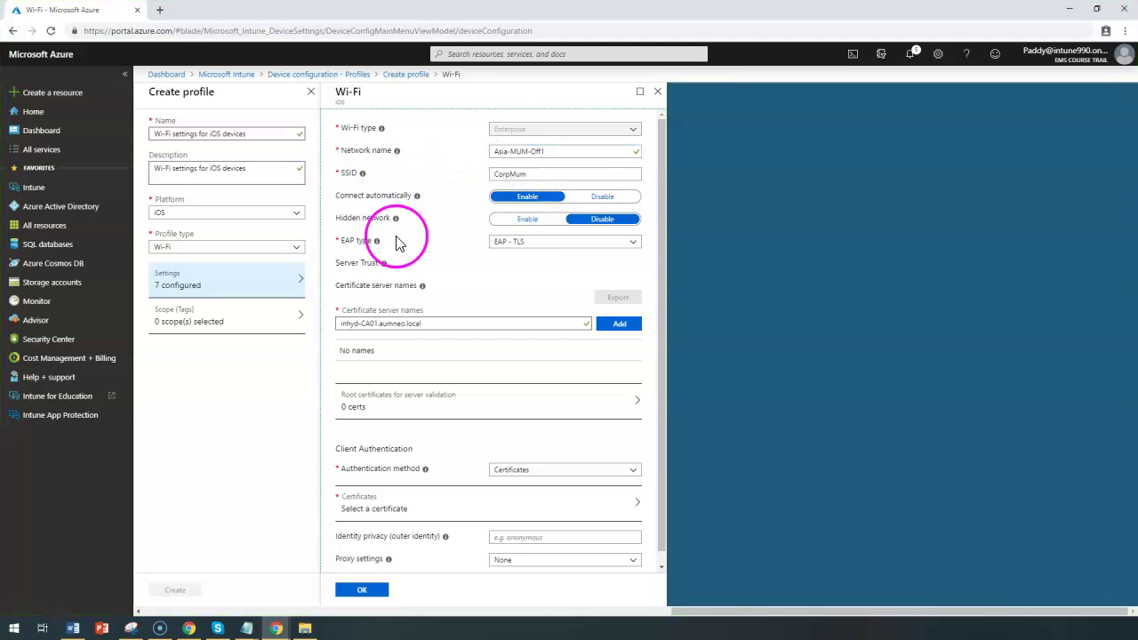
click(546, 245)
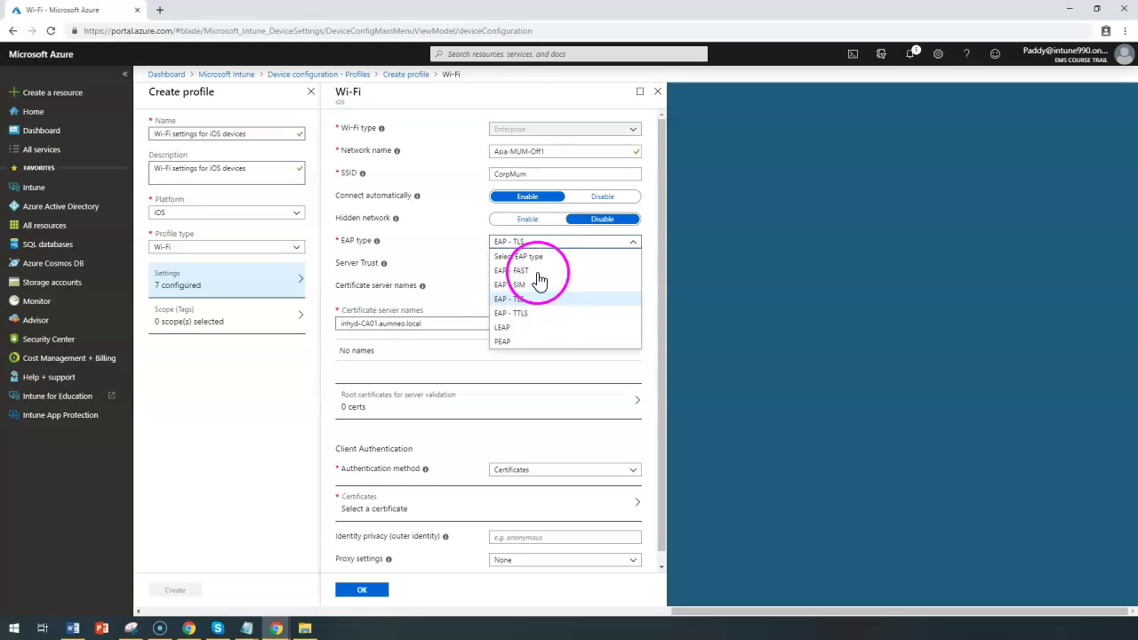
click(432, 265)
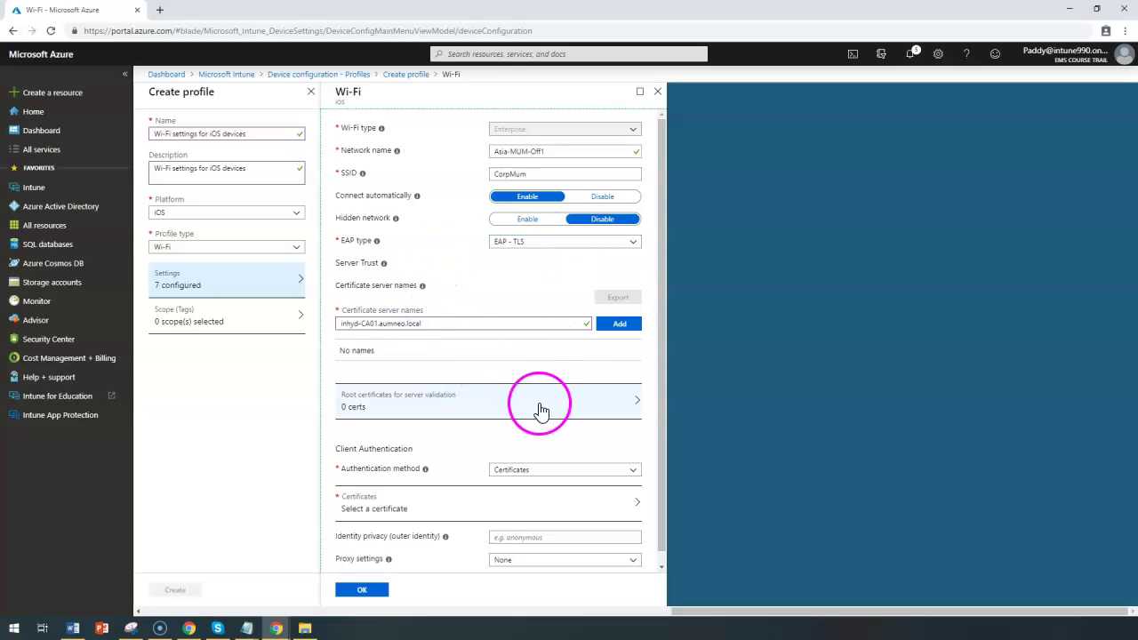
Step: Add inhyd-CA01.aumneo.local to the certificate server names for server trust
click(620, 324)
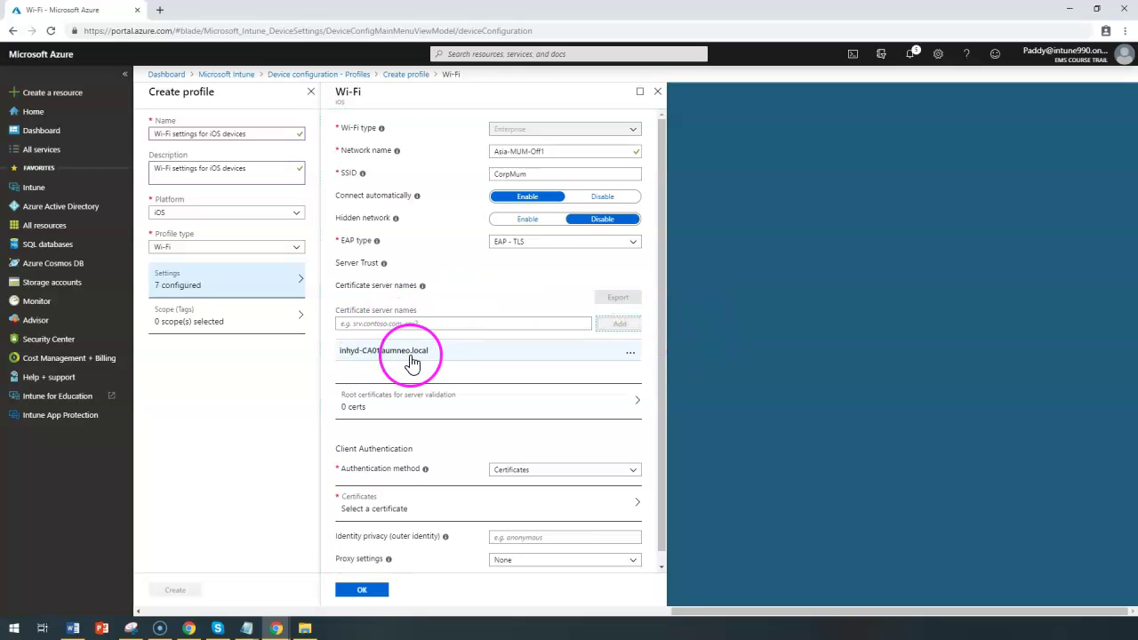
Step: Check which root certificates for server validation and client authentication certificates can be selected, closing both without a selection
click(391, 411)
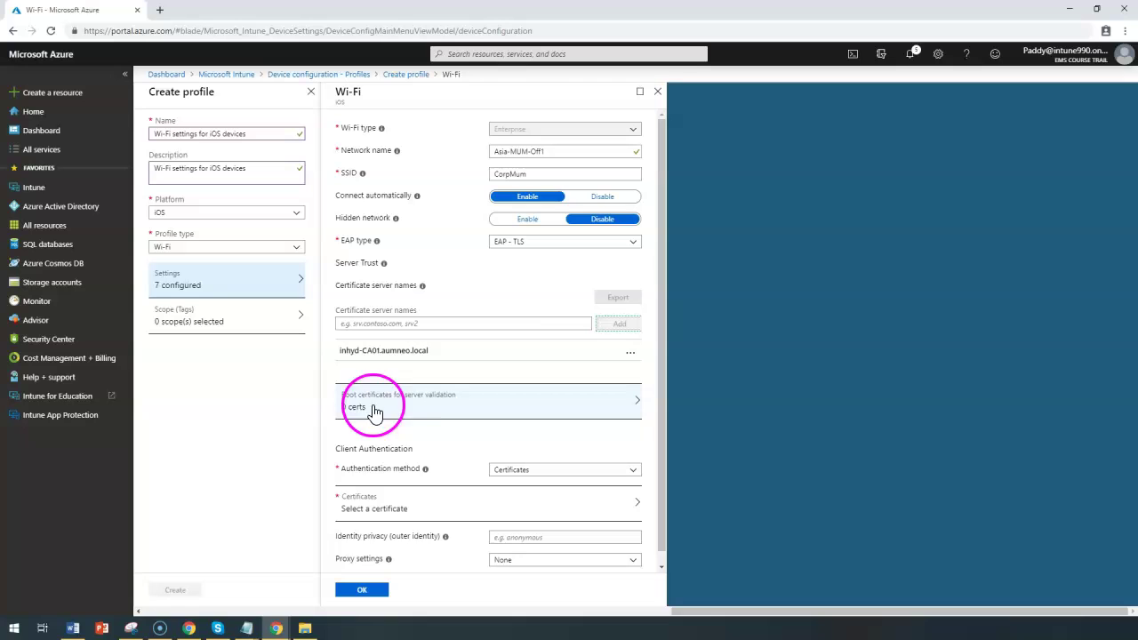
scroll(456, 404, down, 1)
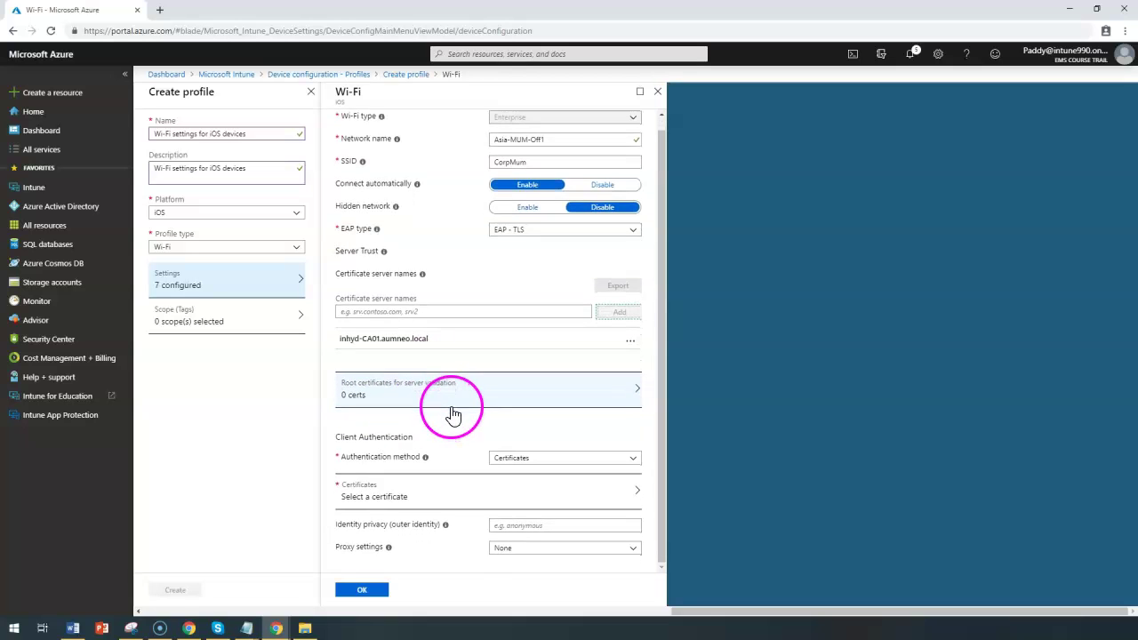
click(459, 404)
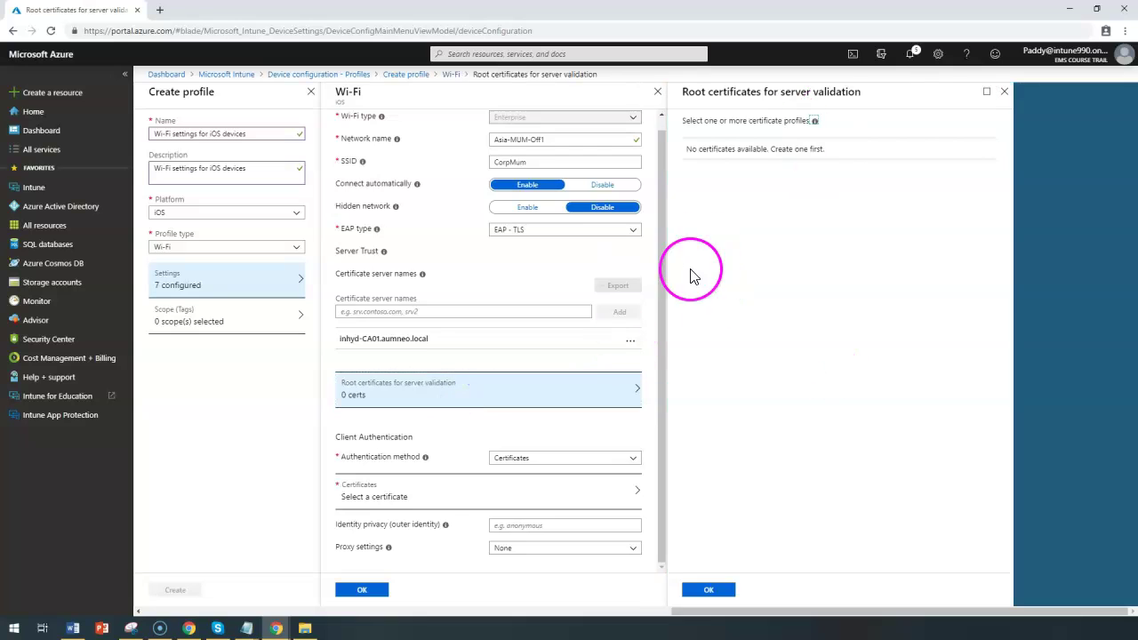
drag(825, 150, 739, 151)
click(1004, 92)
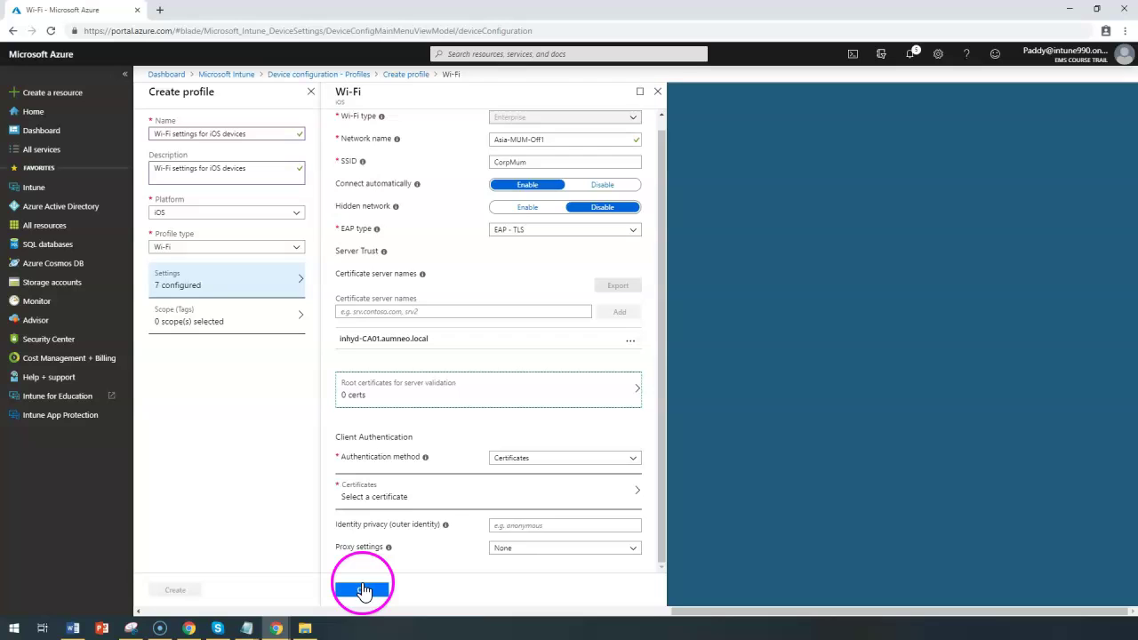
click(453, 498)
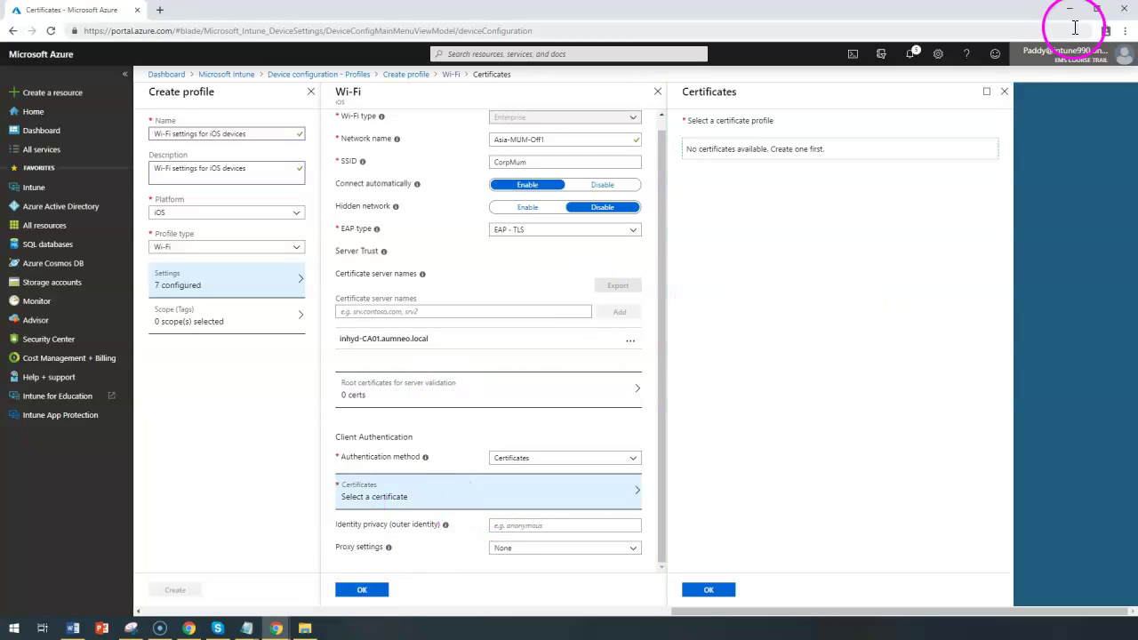
click(1003, 91)
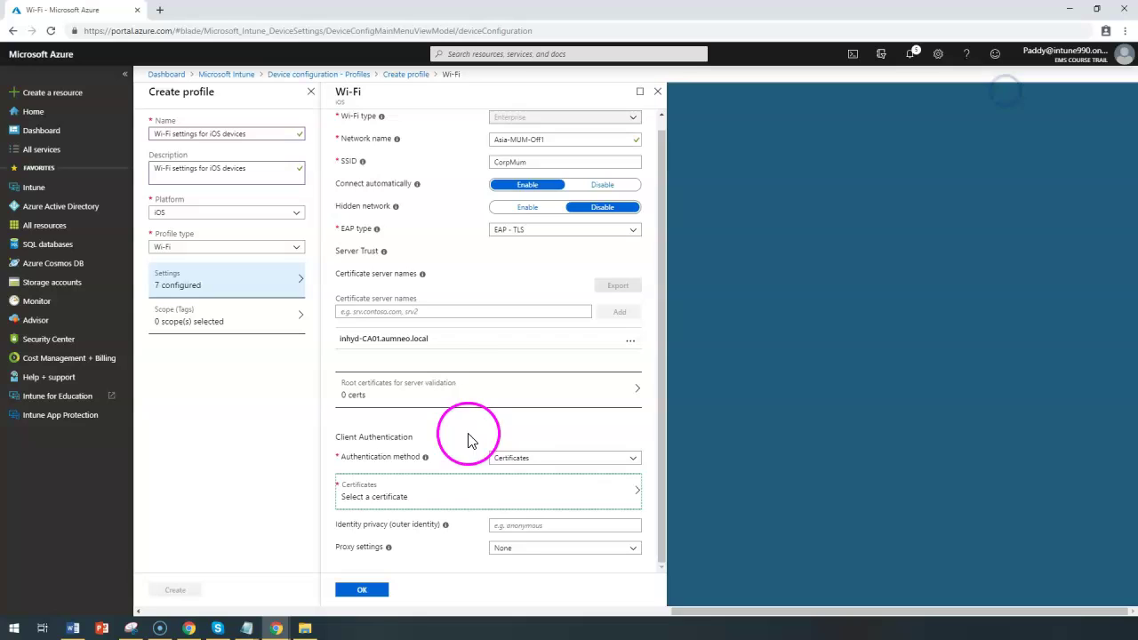
Step: Choose the client authentication method, accept the Wi-Fi settings and create the iOS profile
click(528, 459)
click(529, 480)
click(366, 591)
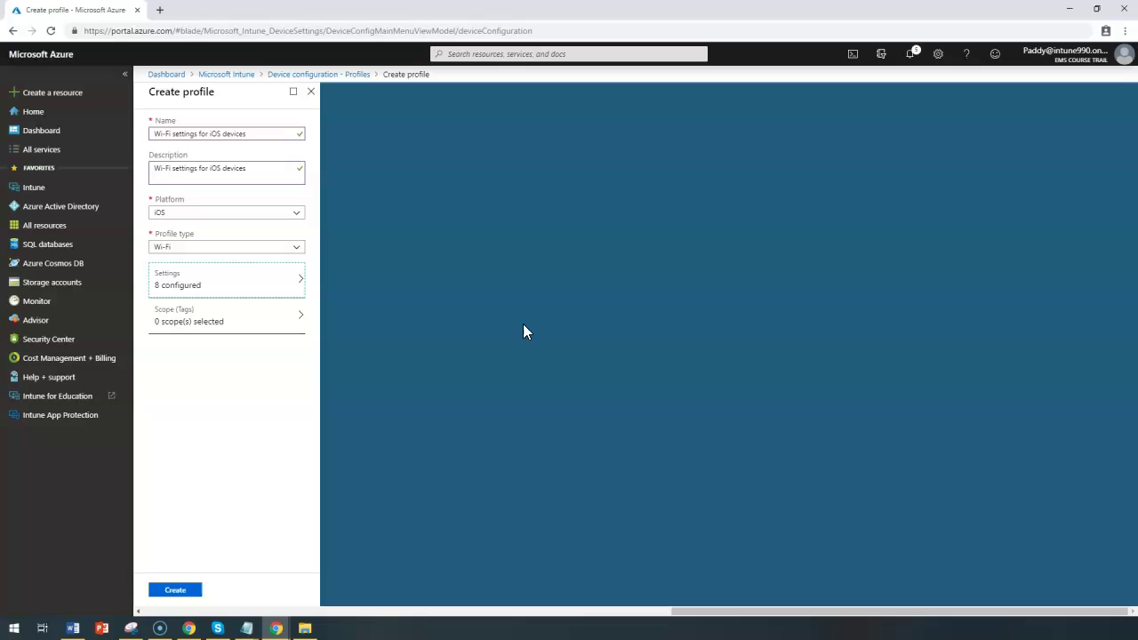
click(175, 590)
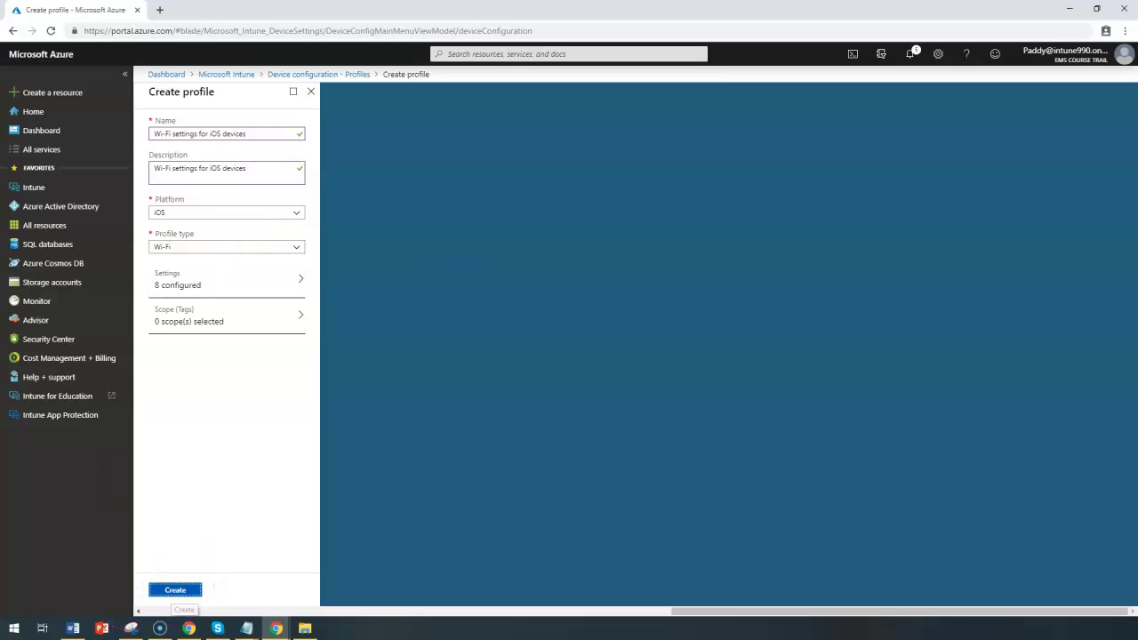